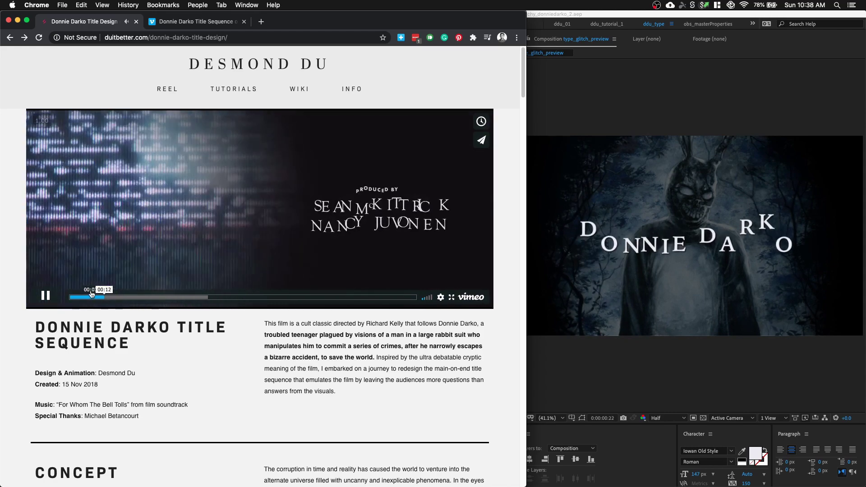
# Step: Scroll down the Donnie Darko title design page through Concept and Typography to the Final Designs stills
pyautogui.scroll(-2, 93, 294)
pyautogui.scroll(-7, 91, 291)
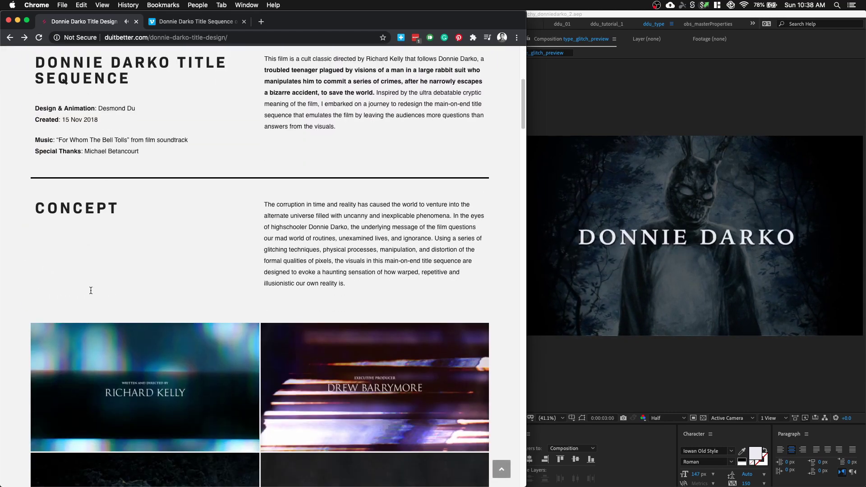
pyautogui.scroll(-20, 90, 290)
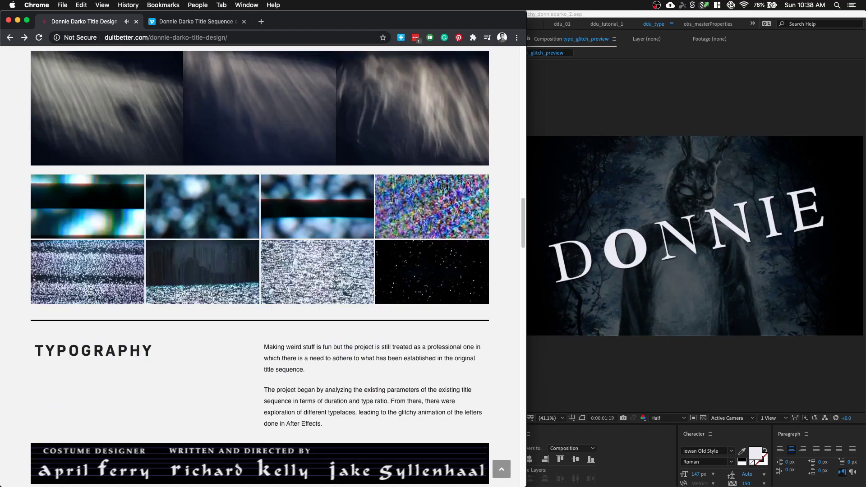
pyautogui.scroll(-4, 90, 291)
pyautogui.scroll(-3, 92, 293)
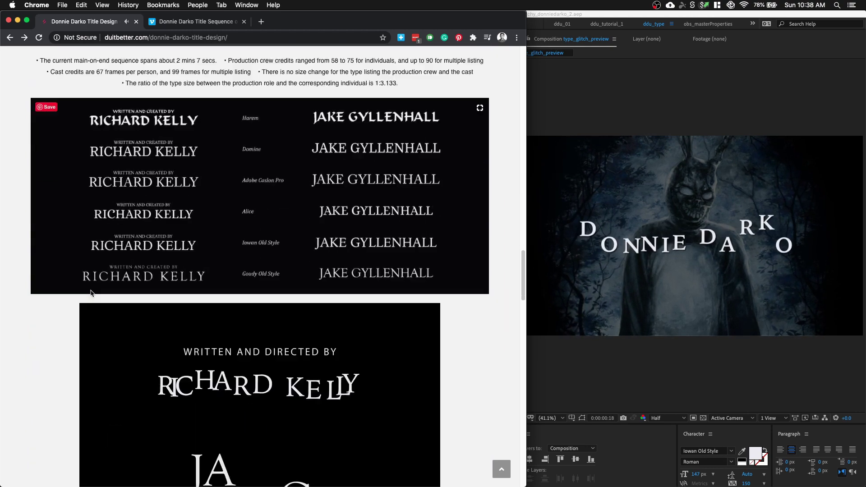
pyautogui.scroll(-8, 93, 296)
pyautogui.scroll(-6, 99, 297)
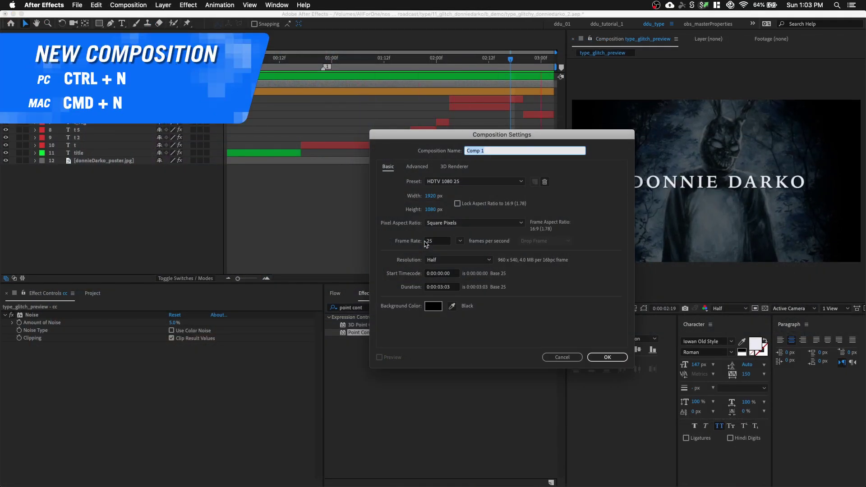
# Step: Create the 'demo' composition and type DONNIE DARKO into a new text layer
pyautogui.write('demo')
pyautogui.press('Return')
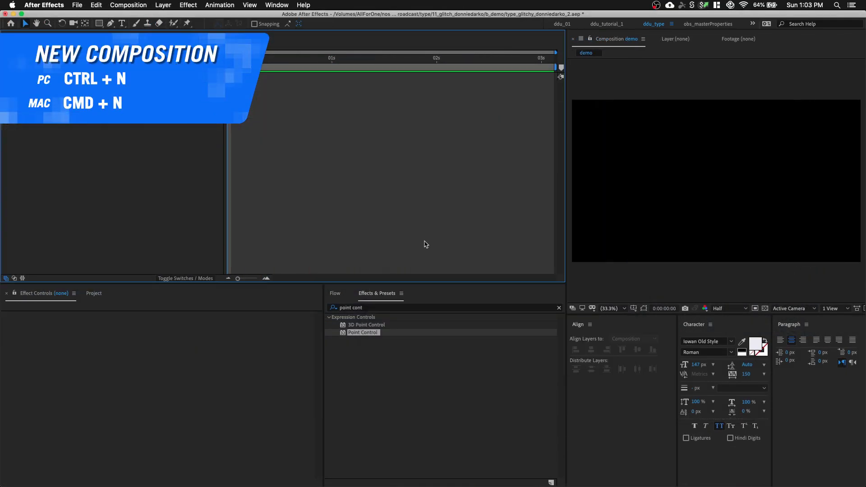
pyautogui.press('super+t')
pyautogui.click(637, 177)
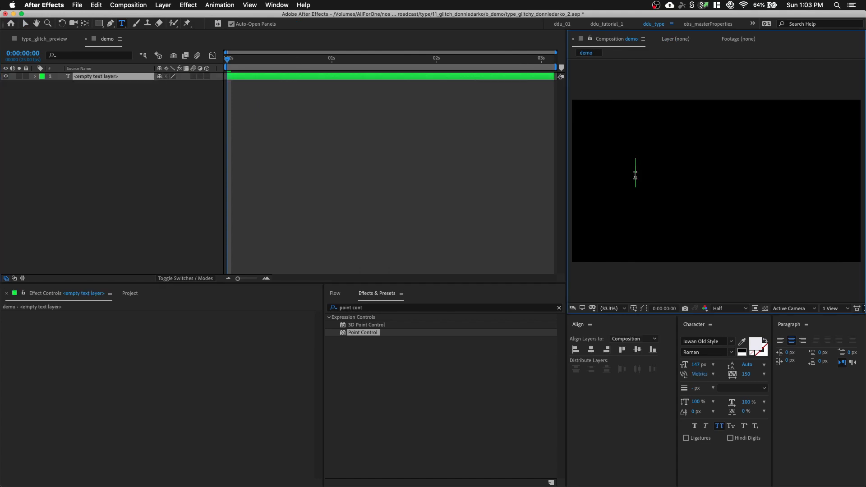
pyautogui.write('donnie darko')
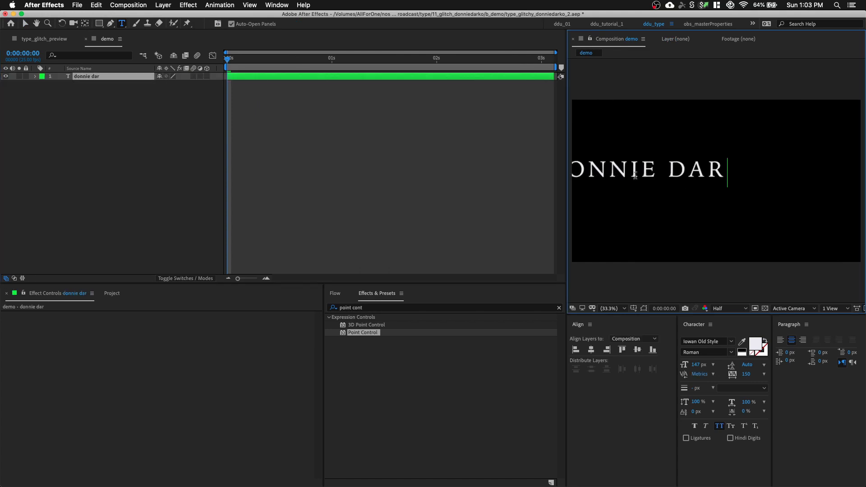
# Step: Centre the text horizontally and vertically in the frame, then begin renaming its layer
pyautogui.click(591, 350)
pyautogui.click(637, 350)
pyautogui.click(122, 85)
pyautogui.click(122, 77)
pyautogui.press('Return')
# Step: Name the text layer 'title' and add a null layer named 'controls'
pyautogui.write('title')
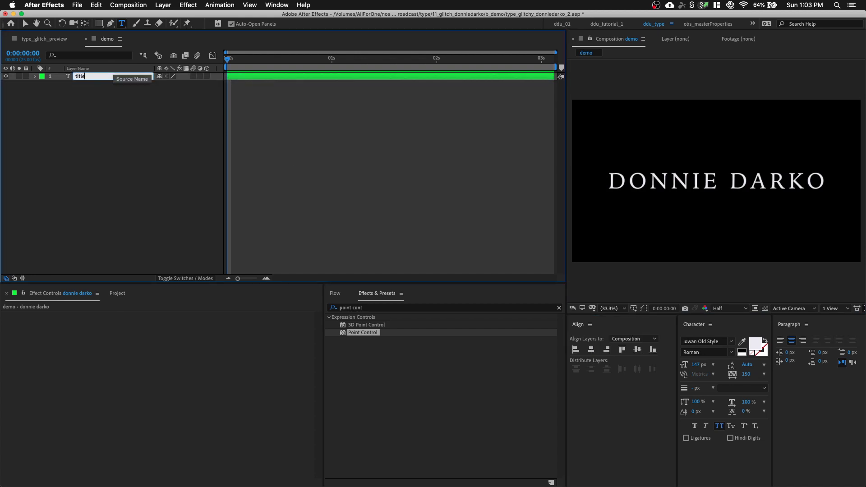
pyautogui.press('Return')
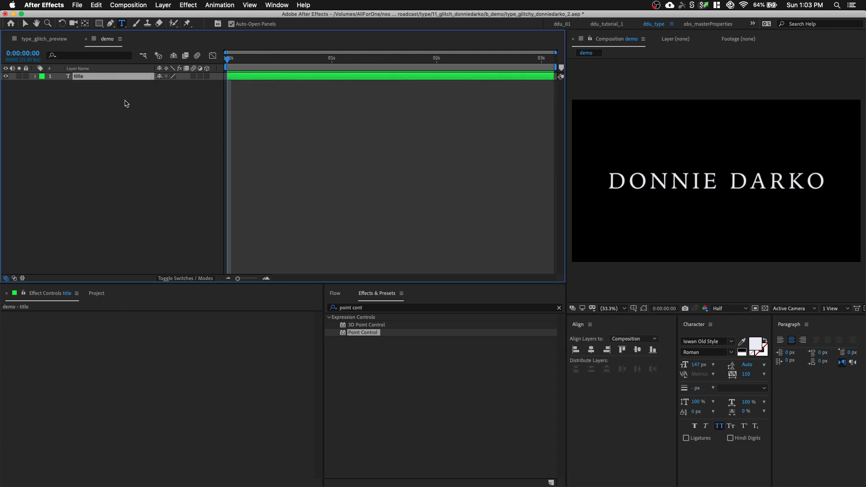
pyautogui.rightClick(130, 112)
pyautogui.moveTo(180, 118)
pyautogui.click(270, 165)
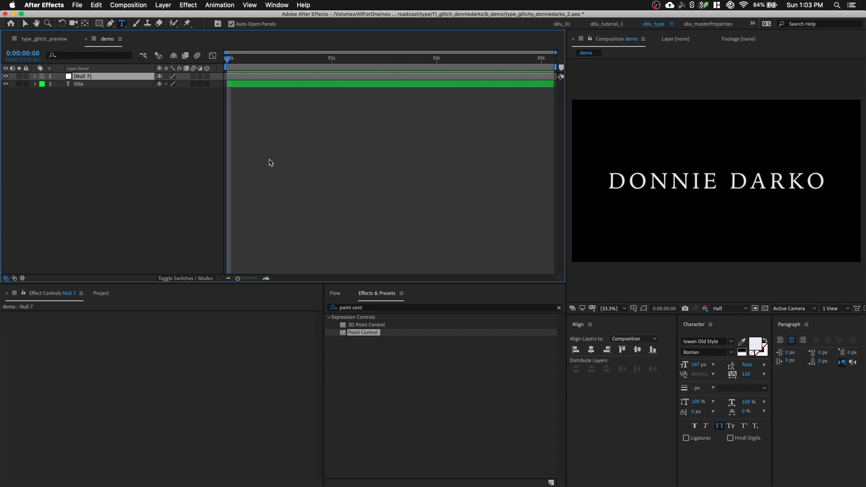
pyautogui.press('Return')
pyautogui.write('controls')
pyautogui.press('Return')
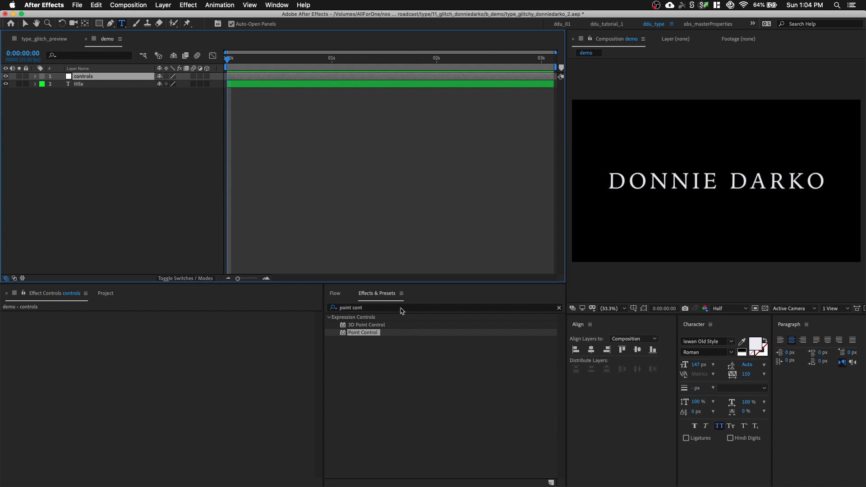
# Step: Apply a Slider Control to the controls layer and rename it 'seed'
pyautogui.click(404, 308)
pyautogui.press('BackSpace')
pyautogui.write('slider')
pyautogui.doubleClick(371, 325)
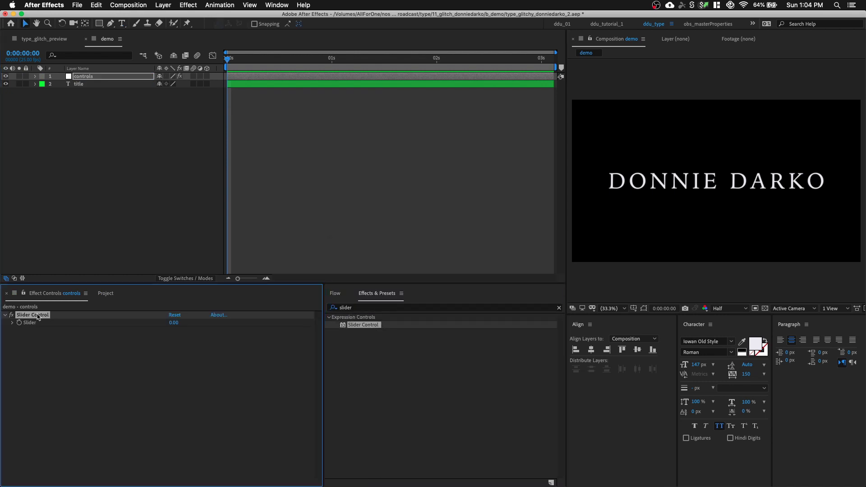
pyautogui.press('Return')
pyautogui.write('seed')
pyautogui.press('Return')
# Step: Give the title layer two Slider Controls and a Point Control
pyautogui.click(93, 85)
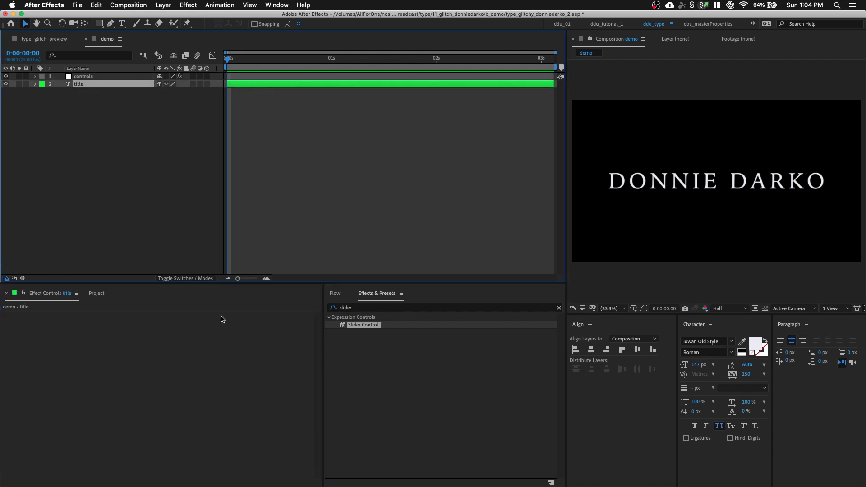
pyautogui.moveTo(348, 332); pyautogui.dragTo(67, 342)
pyautogui.press('super+d')
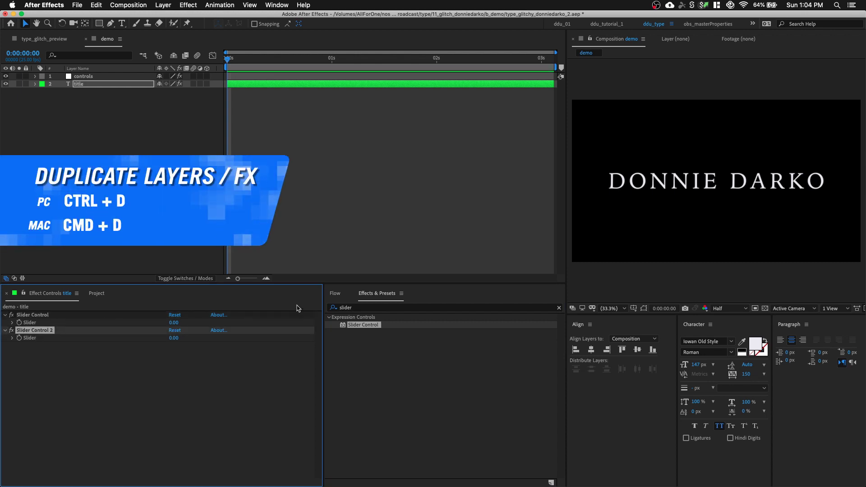
pyautogui.click(378, 308)
pyautogui.write('poi')
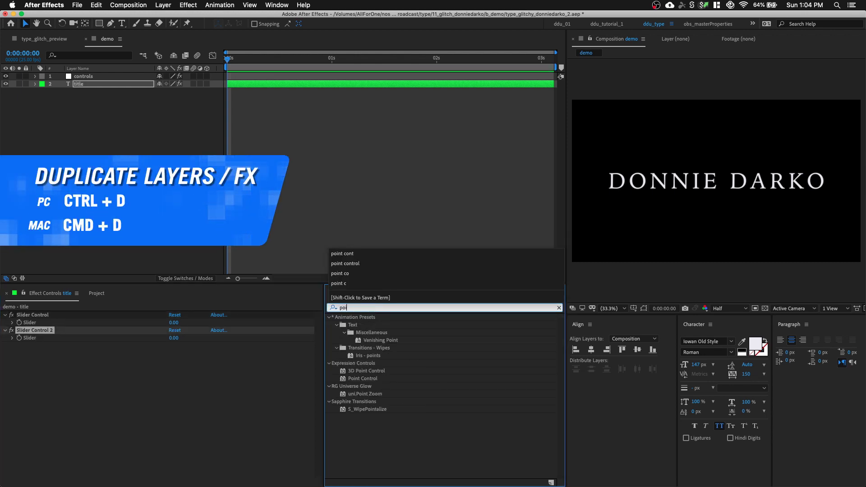
pyautogui.write('nt con')
pyautogui.moveTo(373, 336); pyautogui.dragTo(46, 349)
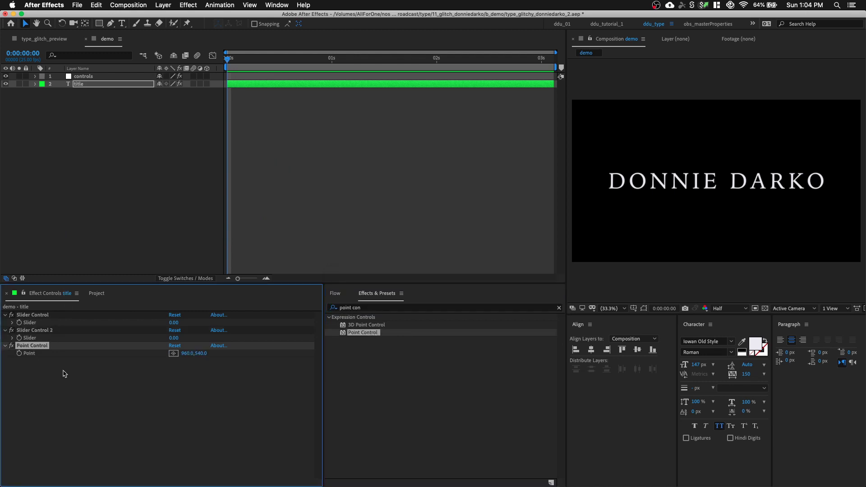
# Step: Rename the title's two sliders to opacity_seed and opacity_range
pyautogui.click(49, 317)
pyautogui.press('Return')
pyautogui.write('opacity_seed')
pyautogui.press('Return')
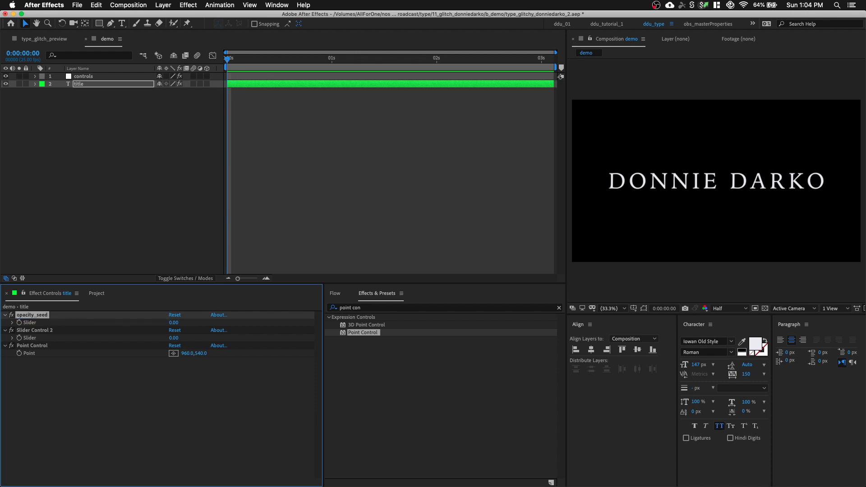
pyautogui.click(40, 330)
pyautogui.press('Return')
pyautogui.write('opacity_range')
pyautogui.press('Return')
# Step: Rename the title's Point Control effect to 'pos'
pyautogui.click(40, 346)
pyautogui.press('Return')
pyautogui.write('pos')
pyautogui.press('Return')
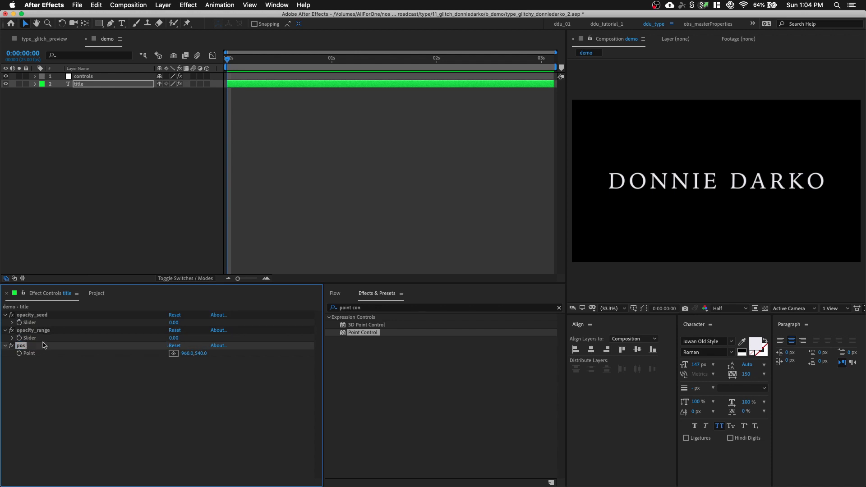
pyautogui.click(67, 185)
pyautogui.click(35, 85)
# Step: Add a Position animator to the title and name it 'glitch'
pyautogui.click(211, 92)
pyautogui.click(239, 118)
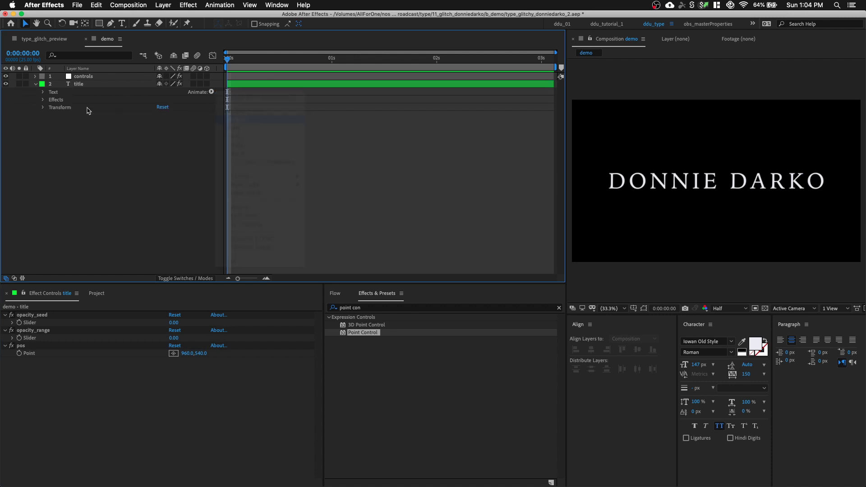
pyautogui.click(73, 123)
pyautogui.press('Return')
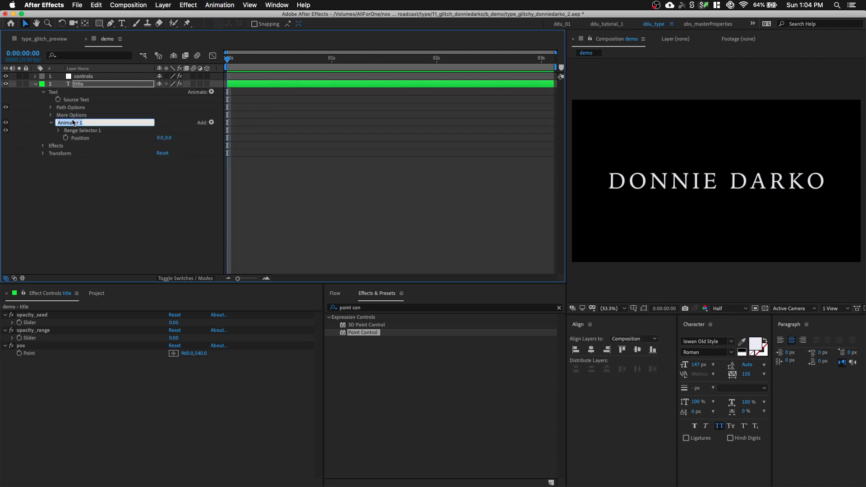
pyautogui.write('glitch')
pyautogui.press('Return')
# Step: Drive glitch Position with an expression linked to pos Point, set to 10, 100
pyautogui.keyDown('alt'); pyautogui.click(66, 137); pyautogui.keyUp('alt')
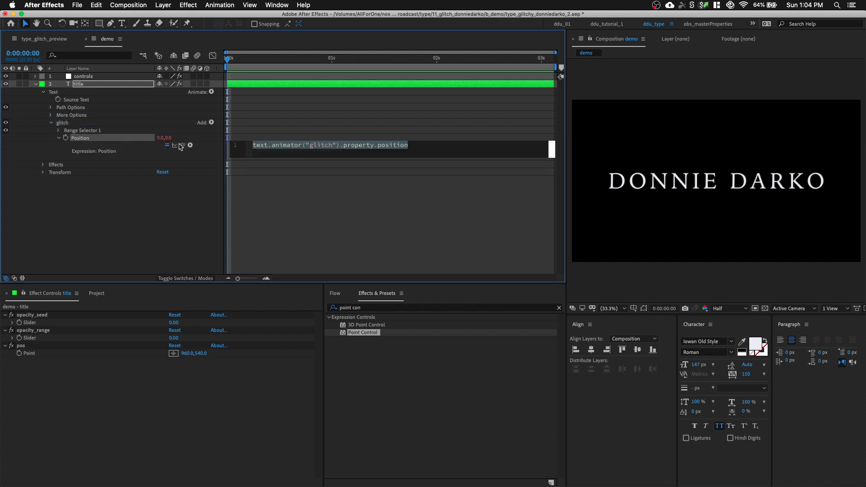
pyautogui.moveTo(182, 146); pyautogui.dragTo(54, 353)
pyautogui.click(189, 353)
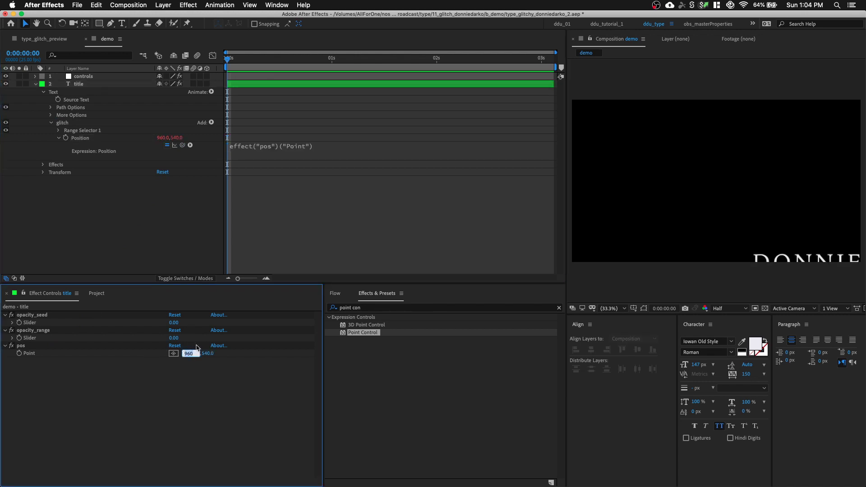
pyautogui.write('10')
pyautogui.press('Tab')
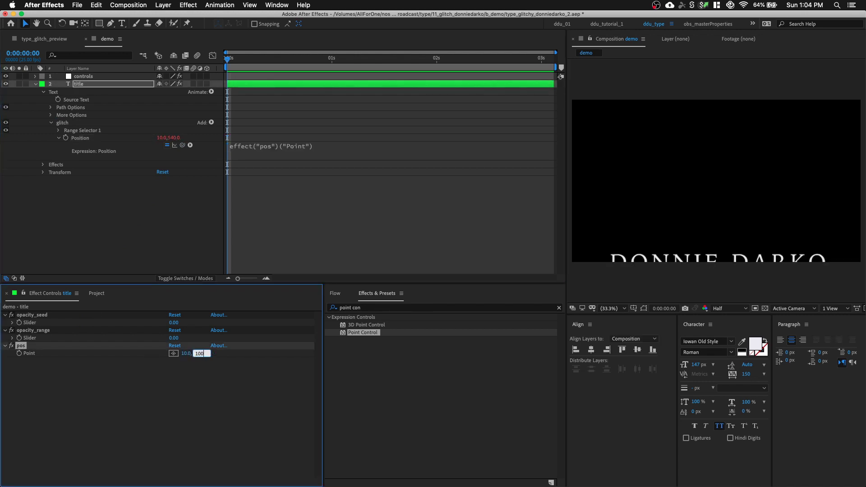
pyautogui.press('Return')
# Step: Add a Wiggly Selector to the glitch animator and preview the result
pyautogui.click(170, 193)
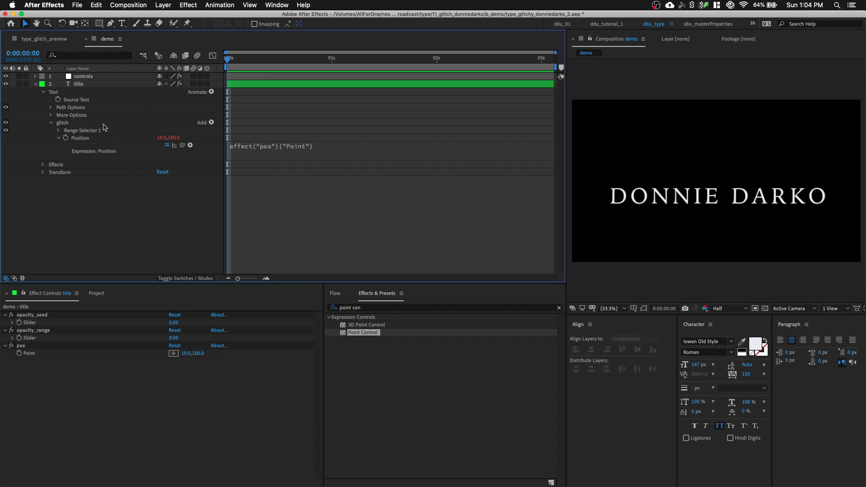
pyautogui.click(135, 123)
pyautogui.click(212, 123)
pyautogui.moveTo(253, 129)
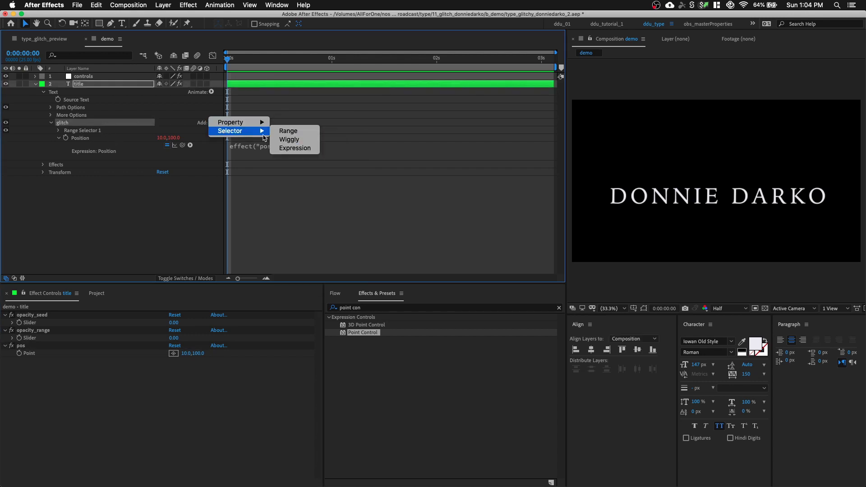
pyautogui.click(285, 140)
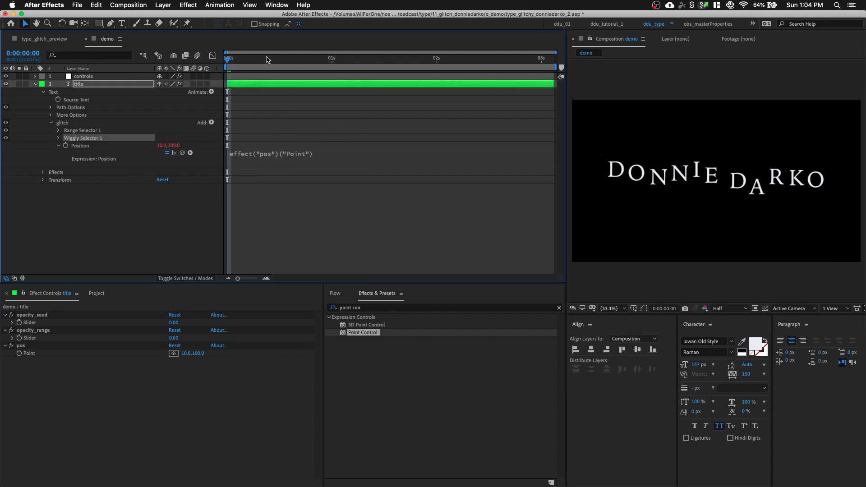
pyautogui.press('space')
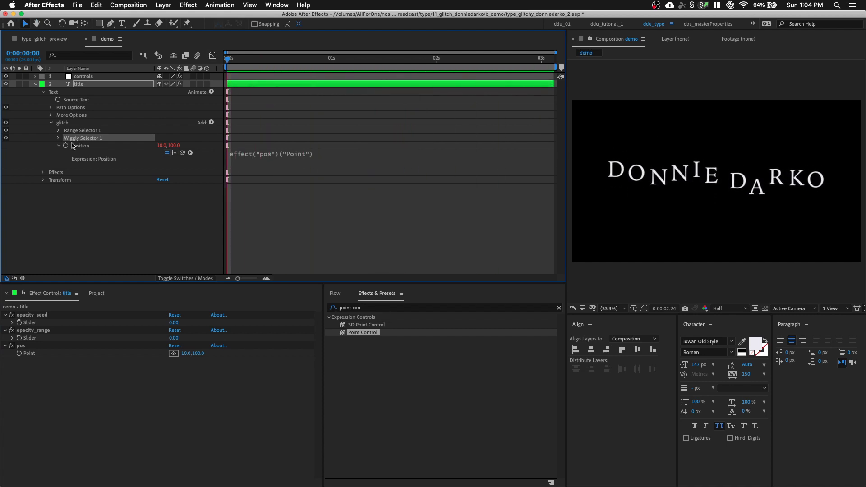
# Step: Set Wiggly Selector 1's Wiggles/Second to 0.1
pyautogui.click(59, 138)
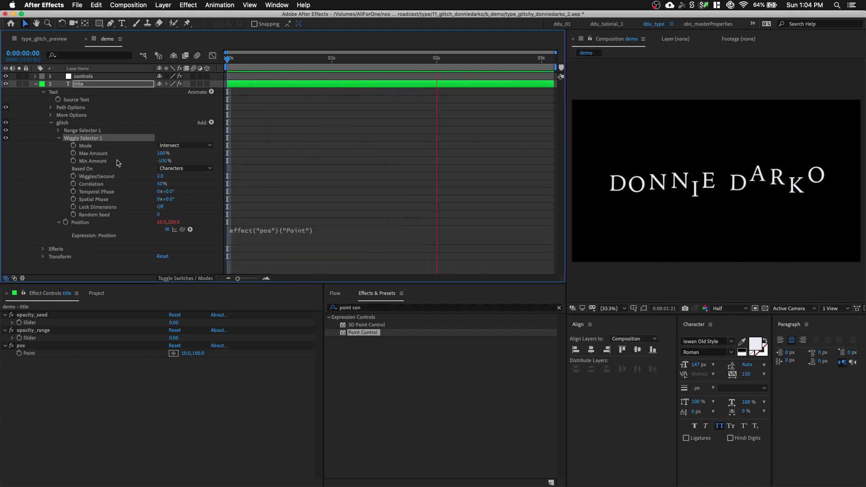
pyautogui.click(161, 176)
pyautogui.write('0.1')
pyautogui.press('Return')
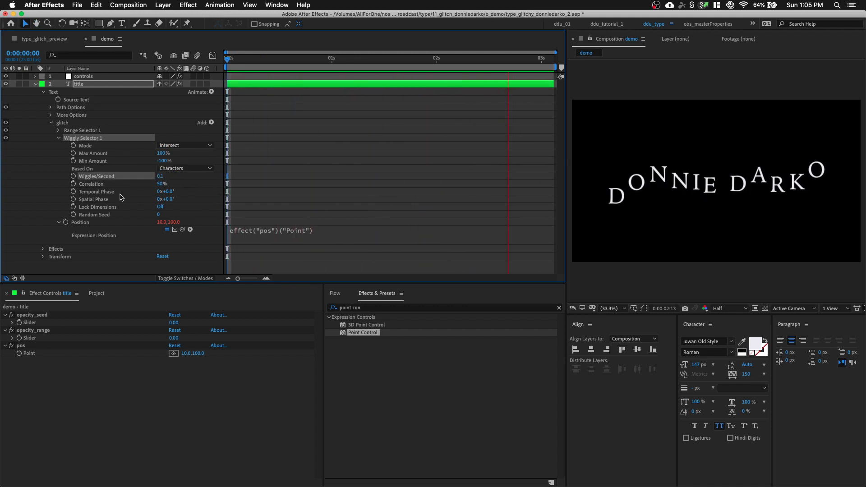
# Step: Link the Random Seed expression to the controls seed slider and set it to 22
pyautogui.keyDown('alt'); pyautogui.click(73, 215); pyautogui.keyUp('alt')
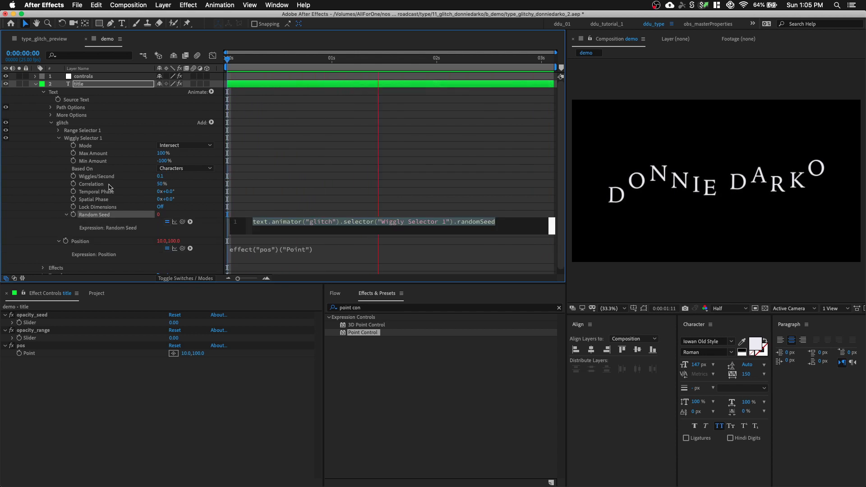
pyautogui.click(94, 77)
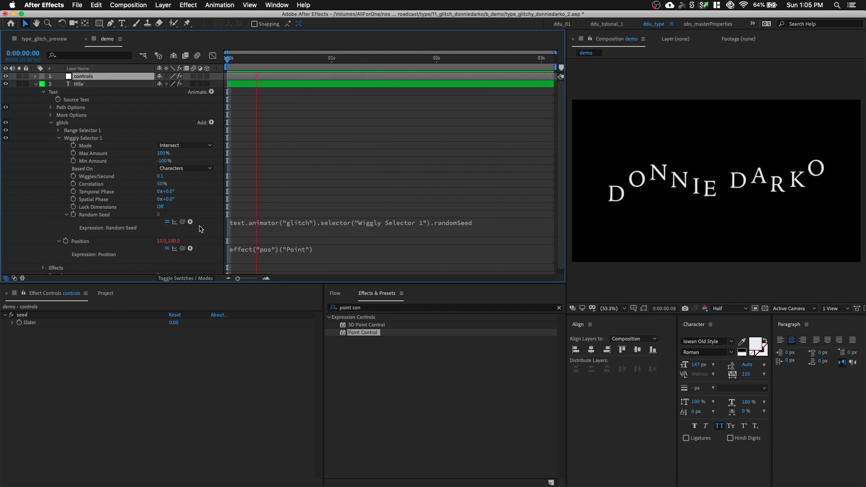
pyautogui.moveTo(181, 222); pyautogui.dragTo(31, 323)
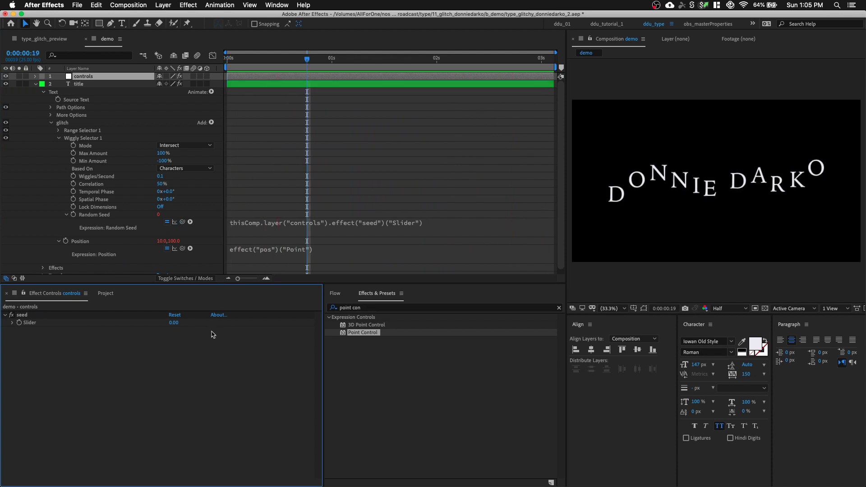
pyautogui.moveTo(173, 323); pyautogui.dragTo(211, 323)
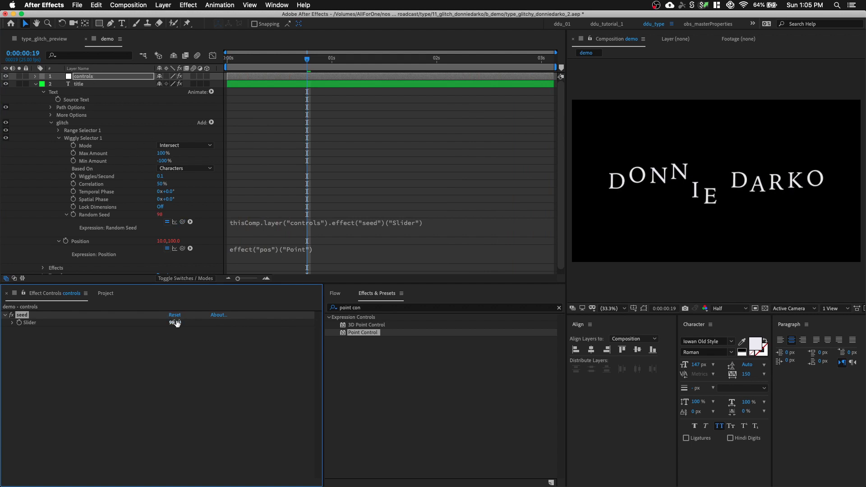
pyautogui.moveTo(175, 323)
pyautogui.mouseDown()
pyautogui.moveTo(142, 322)
pyautogui.moveTo(173, 324)
pyautogui.mouseUp()
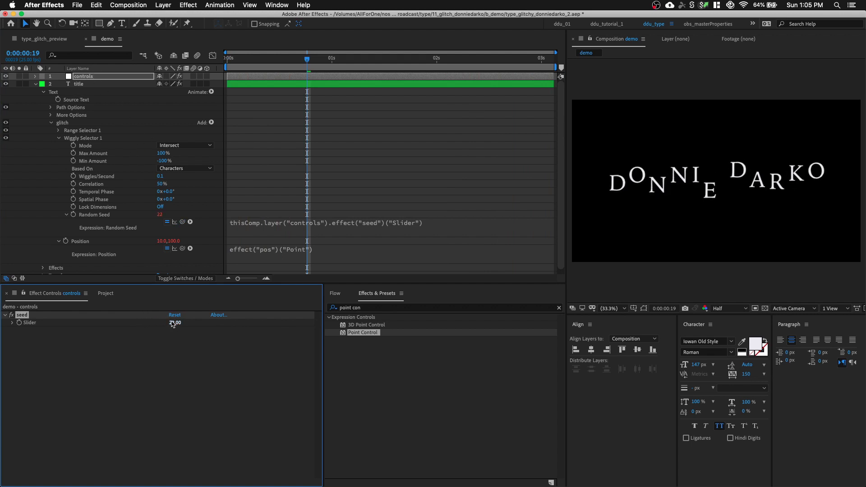
# Step: Keyframe Range Selector 1's End at 0% on frame 0 and 100% at frame 9
pyautogui.click(59, 138)
pyautogui.click(59, 131)
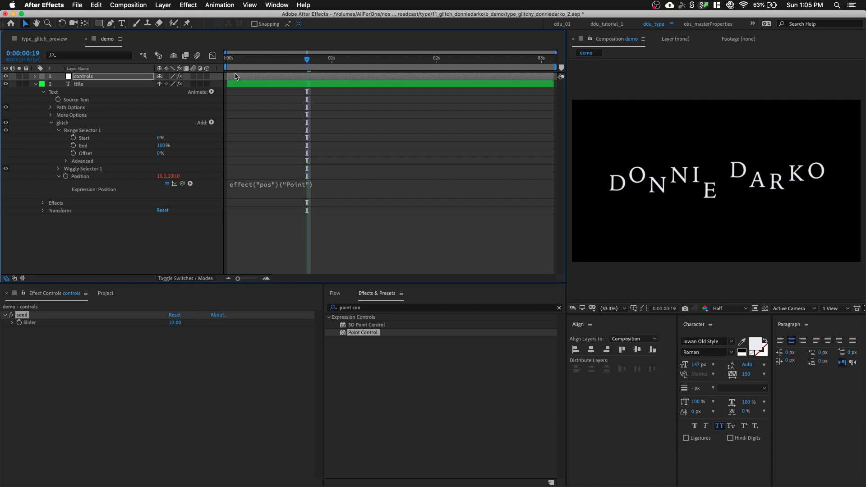
pyautogui.press('Home')
pyautogui.click(73, 146)
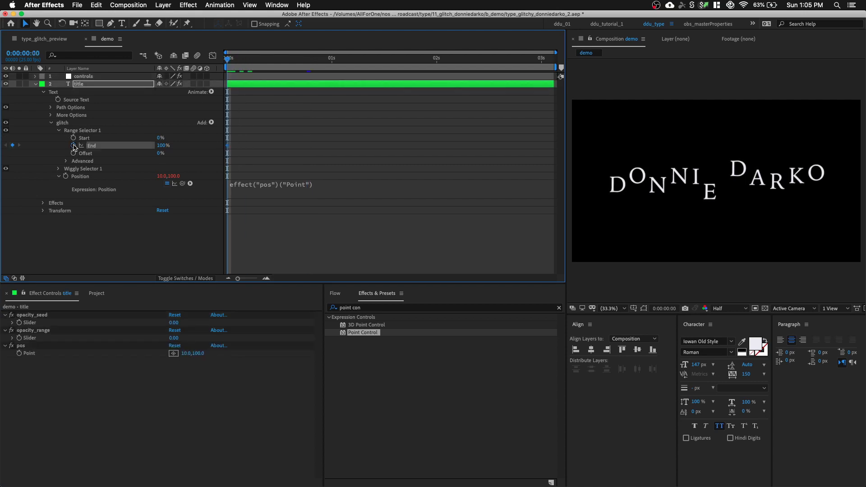
pyautogui.click(161, 145)
pyautogui.write('0')
pyautogui.press('Return')
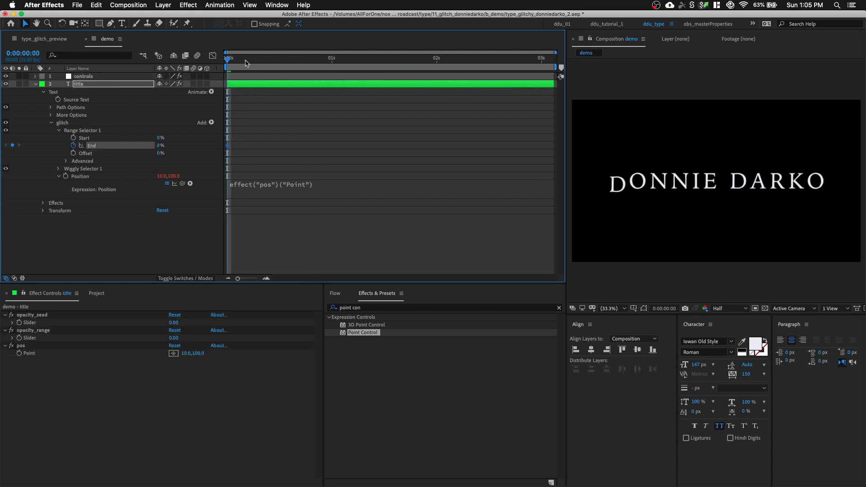
pyautogui.moveTo(244, 61); pyautogui.dragTo(265, 67)
pyautogui.moveTo(161, 148); pyautogui.dragTo(272, 150)
pyautogui.press('Home')
# Step: Convert both End keyframes to hold keyframes and preview the snapping glitch
pyautogui.click(133, 228)
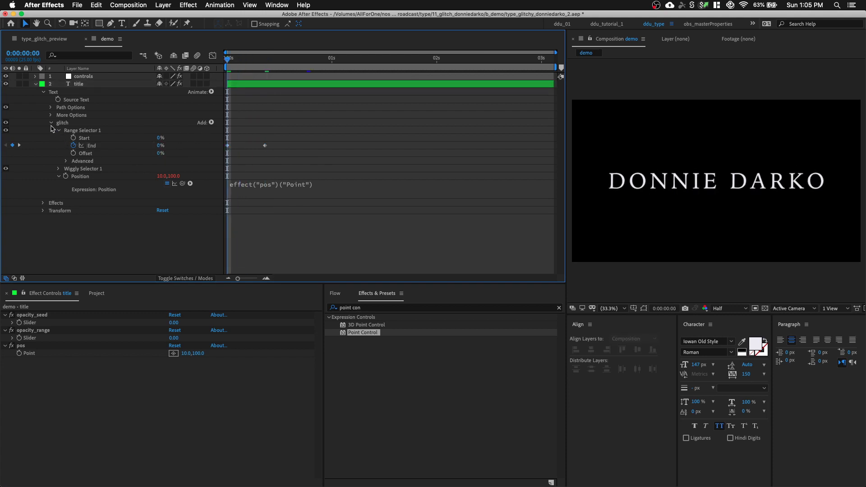
pyautogui.moveTo(296, 135); pyautogui.dragTo(228, 152)
pyautogui.rightClick(227, 146)
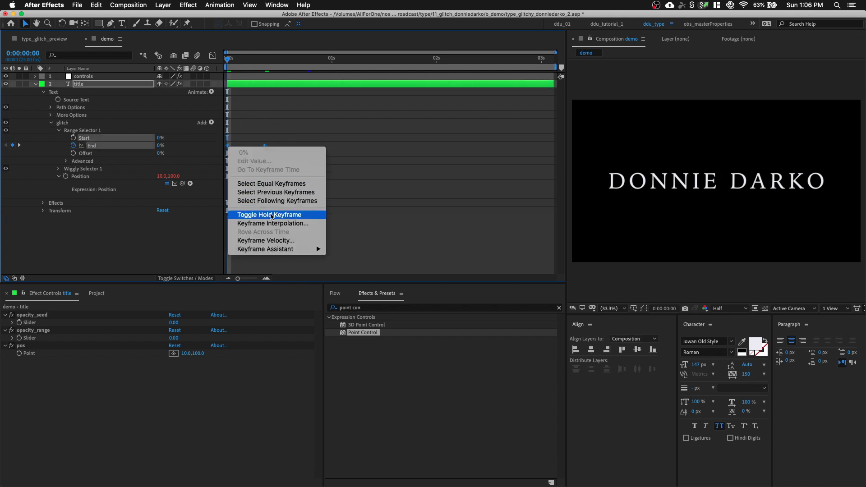
pyautogui.click(270, 214)
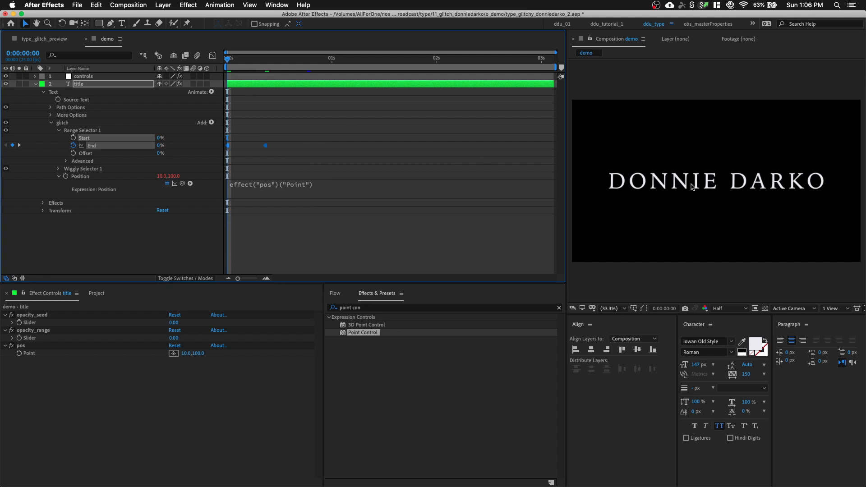
pyautogui.press('space')
pyautogui.press('space')
pyautogui.click(232, 133)
pyautogui.click(51, 123)
# Step: Add an Opacity animator at 0% with its range End linked to opacity_range
pyautogui.click(212, 92)
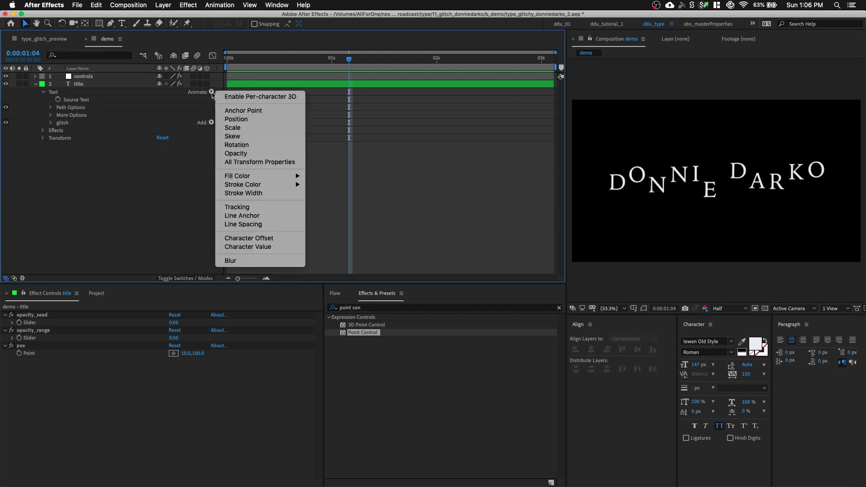
pyautogui.click(225, 154)
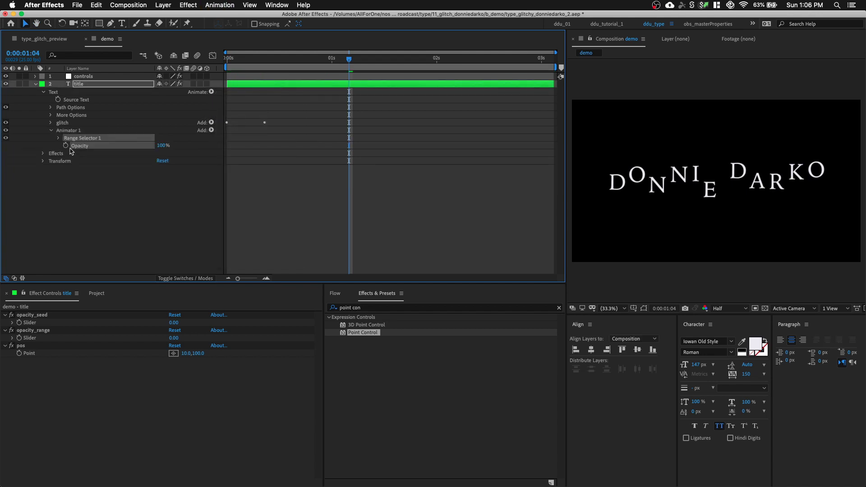
pyautogui.moveTo(159, 146); pyautogui.dragTo(30, 145)
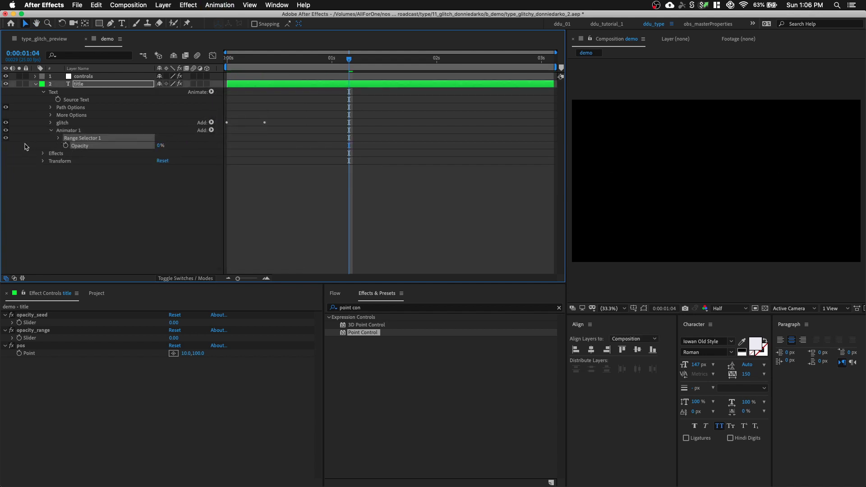
pyautogui.click(59, 138)
pyautogui.click(107, 216)
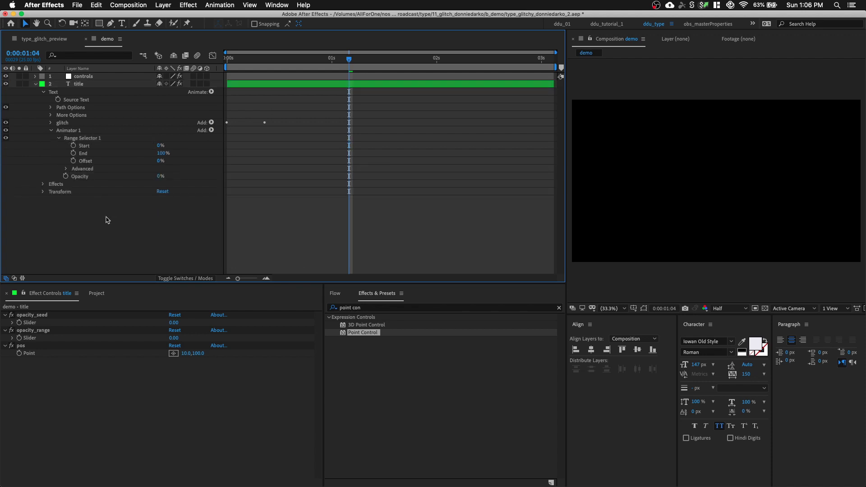
pyautogui.keyDown('alt'); pyautogui.click(74, 154); pyautogui.keyUp('alt')
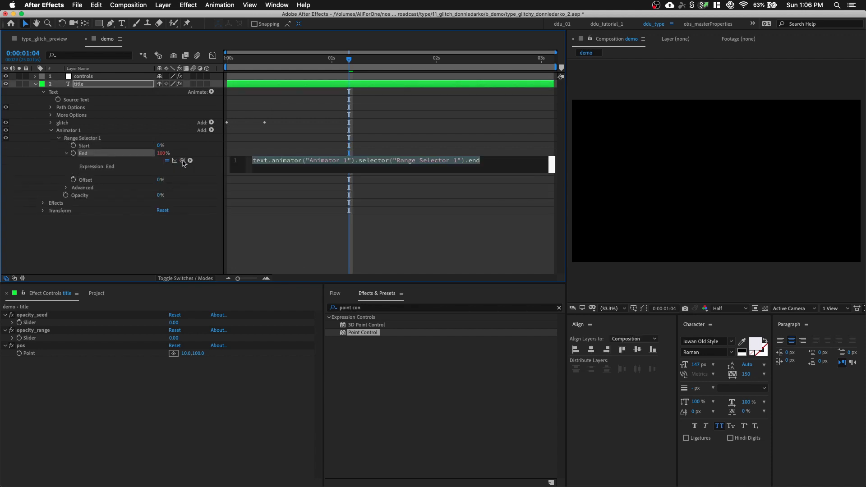
pyautogui.moveTo(182, 161); pyautogui.dragTo(71, 339)
pyautogui.click(119, 245)
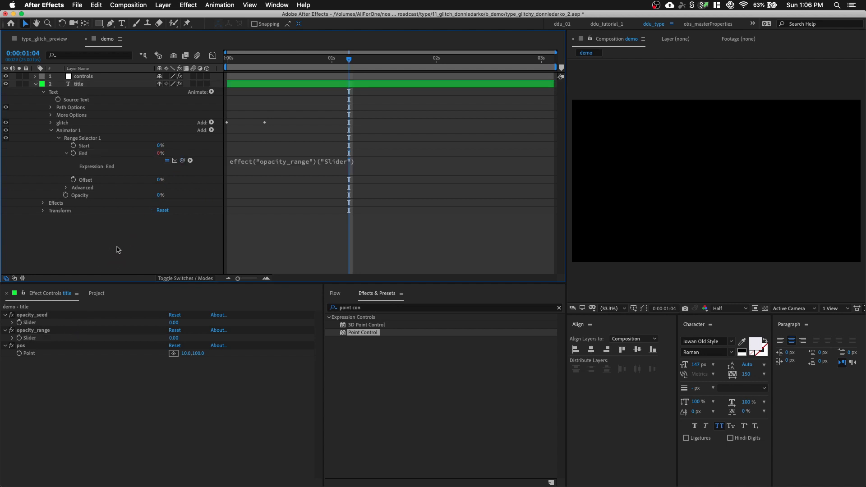
# Step: Enable Randomize Order and link the range Random Seed to opacity_seed
pyautogui.click(66, 187)
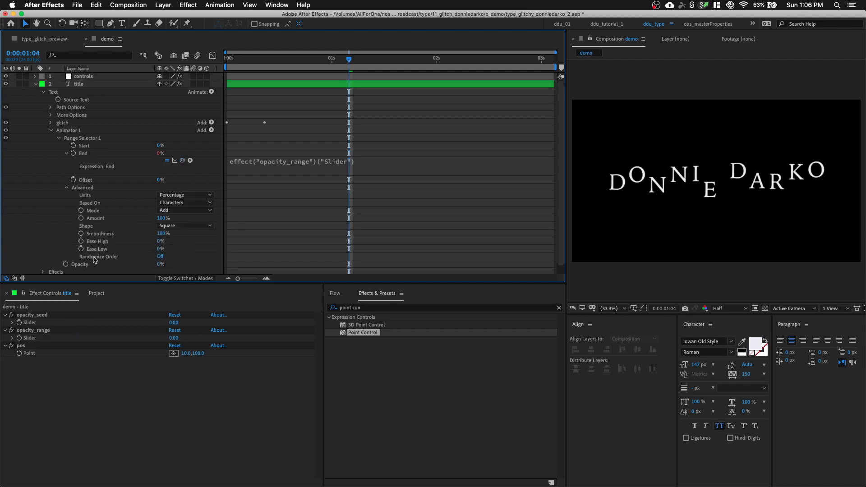
pyautogui.click(158, 256)
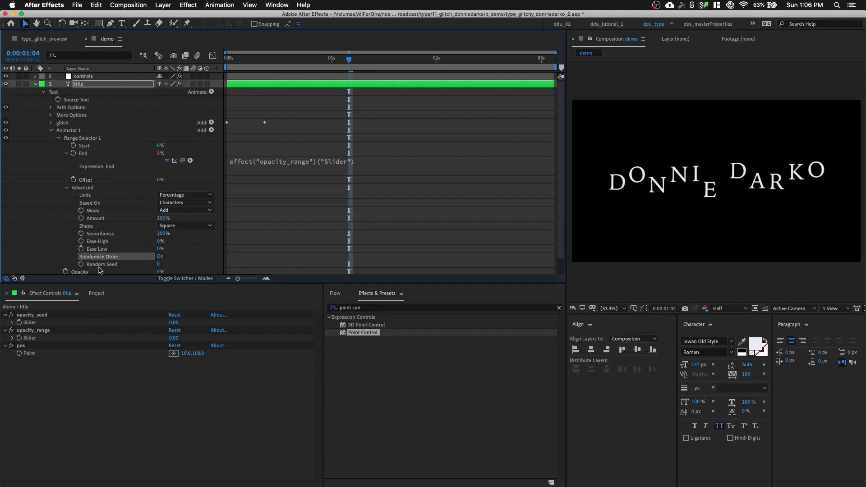
pyautogui.keyDown('alt'); pyautogui.click(82, 265); pyautogui.keyUp('alt')
pyautogui.moveTo(182, 270); pyautogui.dragTo(76, 323)
pyautogui.click(125, 399)
# Step: Test opacity_range and opacity_seed by scrubbing, then reset both to 0
pyautogui.moveTo(172, 341); pyautogui.dragTo(193, 340)
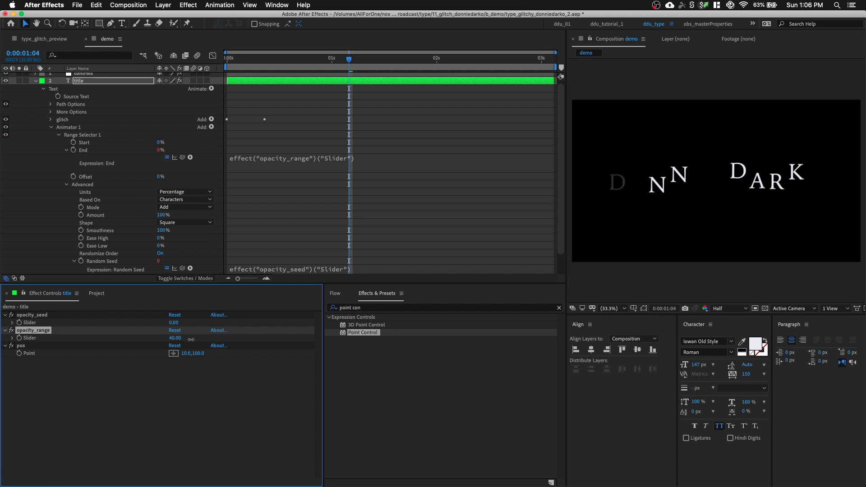
pyautogui.moveTo(174, 323); pyautogui.dragTo(222, 324)
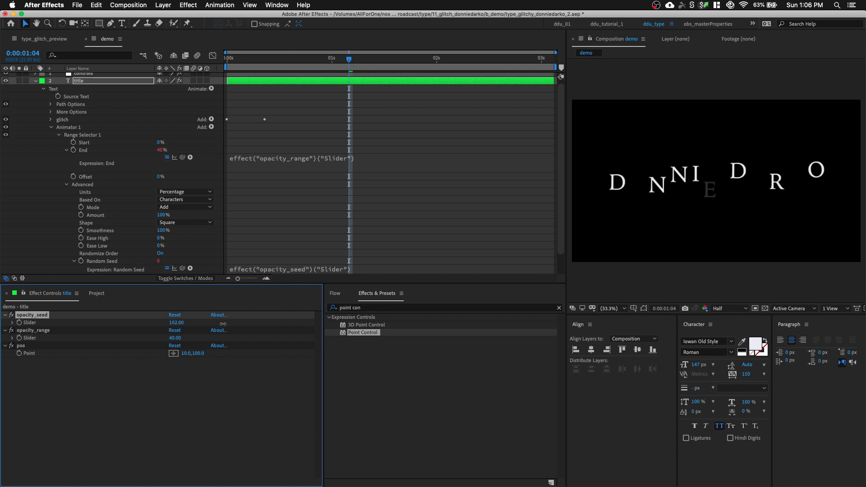
pyautogui.click(176, 323)
pyautogui.write('01')
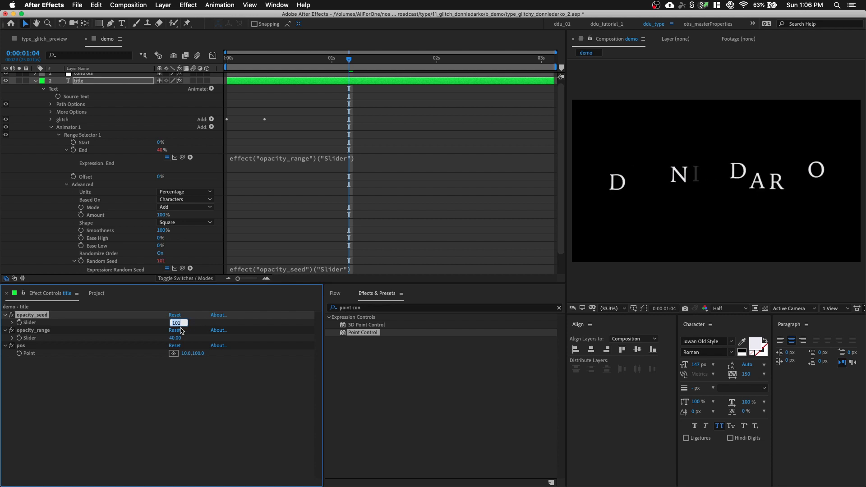
pyautogui.press('Return')
pyautogui.moveTo(176, 338); pyautogui.dragTo(174, 379)
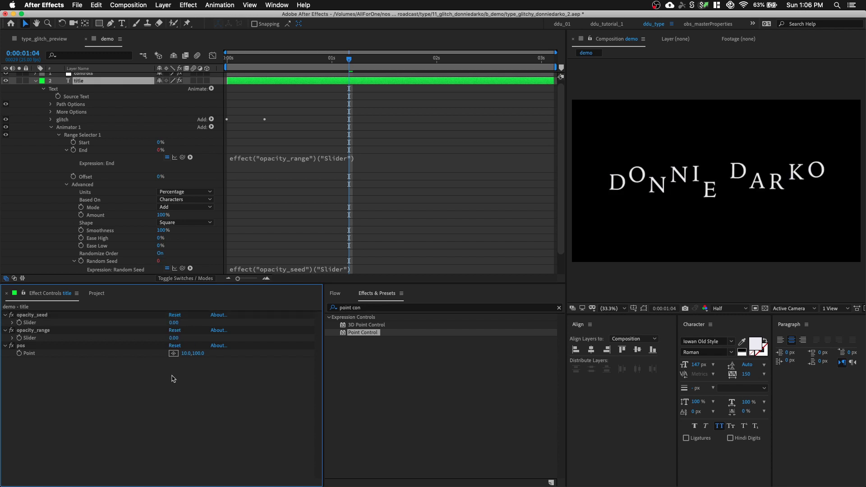
# Step: Rename Animator 1 to 'opacity'
pyautogui.click(58, 131)
pyautogui.press('Return')
pyautogui.write('opacity')
pyautogui.press('Return')
pyautogui.click(51, 128)
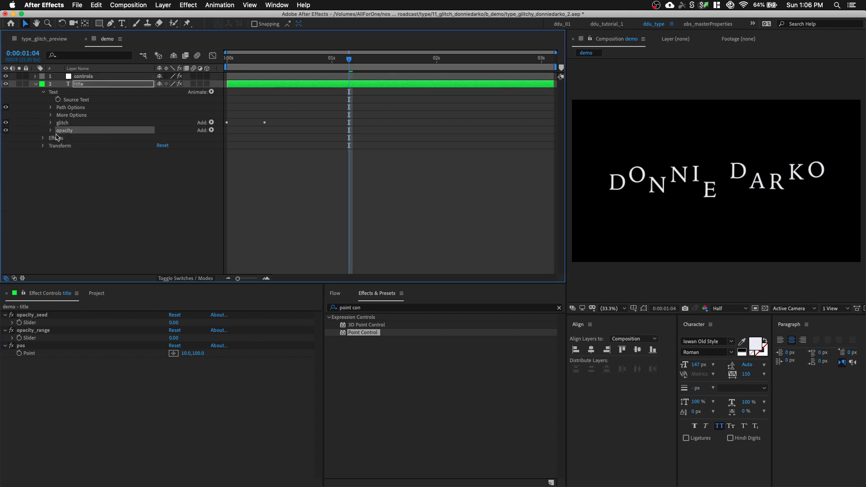
# Step: Rename the duplicate layer 'child' and give it an orange label
pyautogui.click(35, 84)
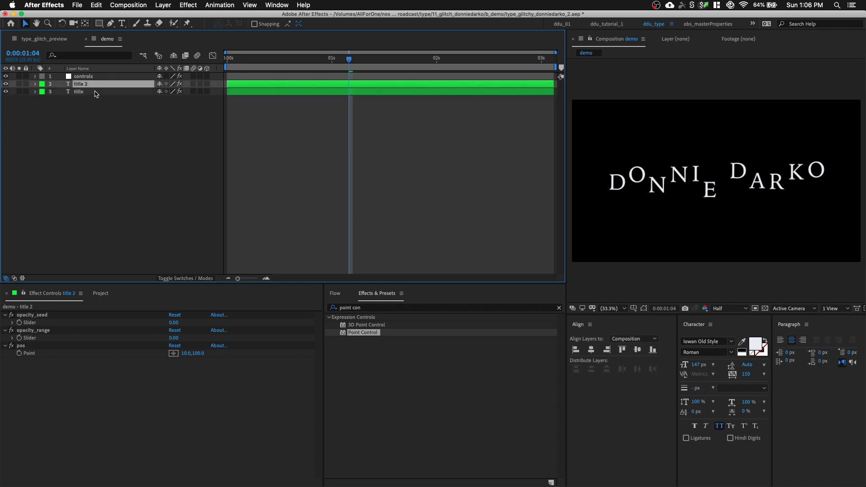
pyautogui.press('Return')
pyautogui.write('child')
pyautogui.press('Return')
pyautogui.click(42, 84)
pyautogui.click(72, 210)
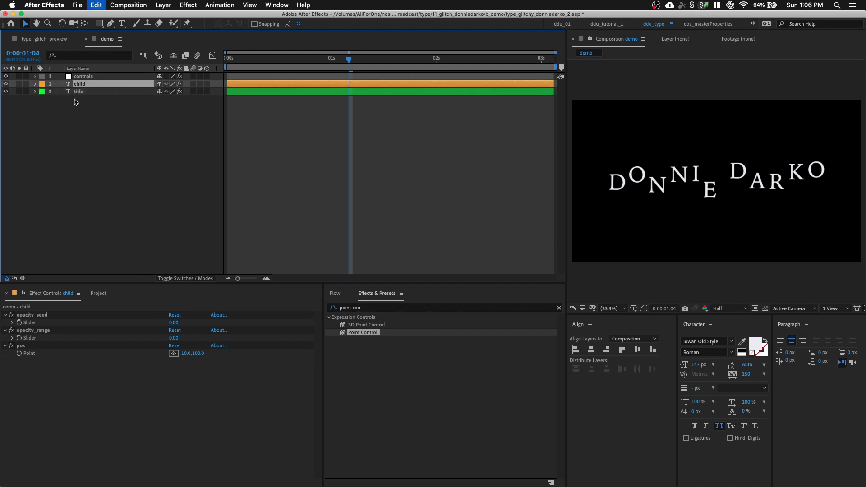
# Step: Link child's Source Text to title's Source Text and move the copy upward
pyautogui.click(36, 84)
pyautogui.click(36, 115)
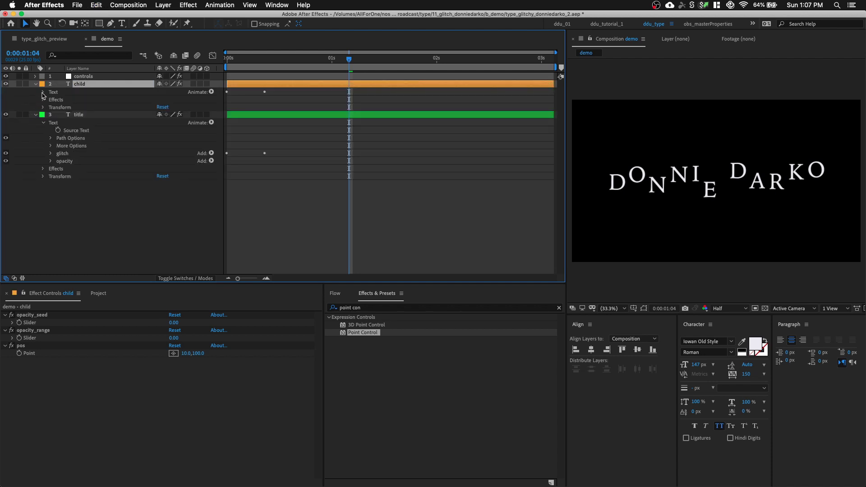
pyautogui.click(43, 92)
pyautogui.click(55, 101)
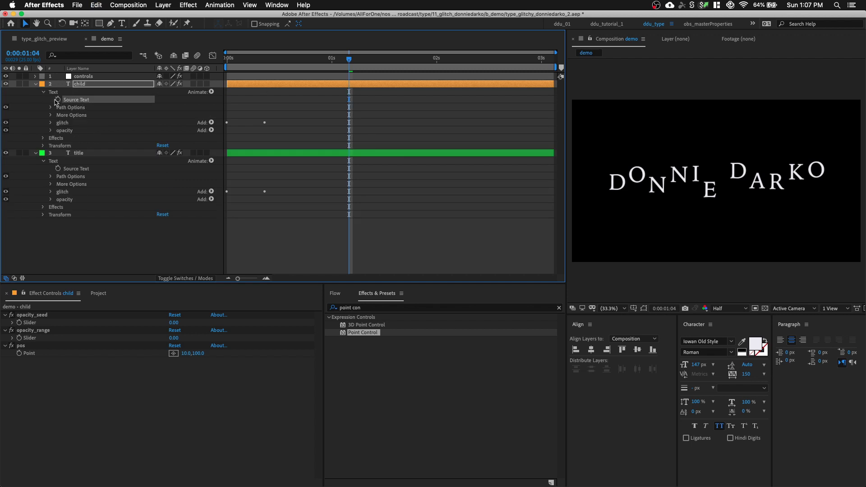
pyautogui.keyDown('alt'); pyautogui.click(58, 100); pyautogui.keyUp('alt')
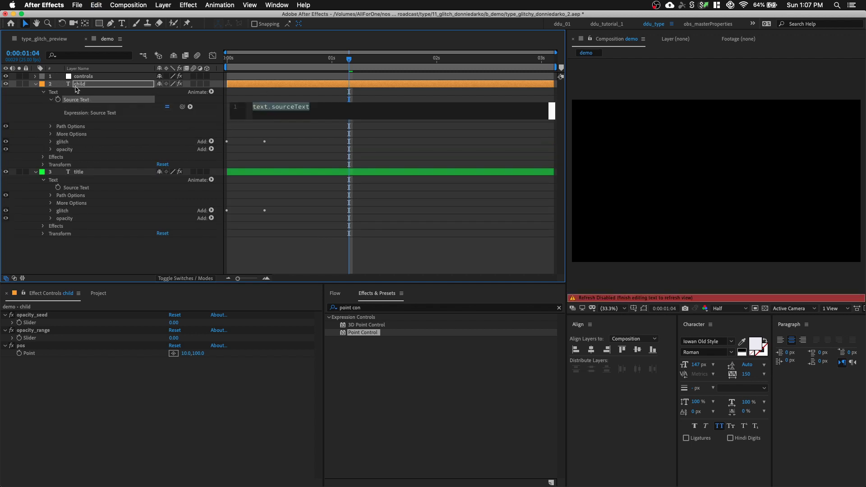
pyautogui.moveTo(182, 108); pyautogui.dragTo(94, 190)
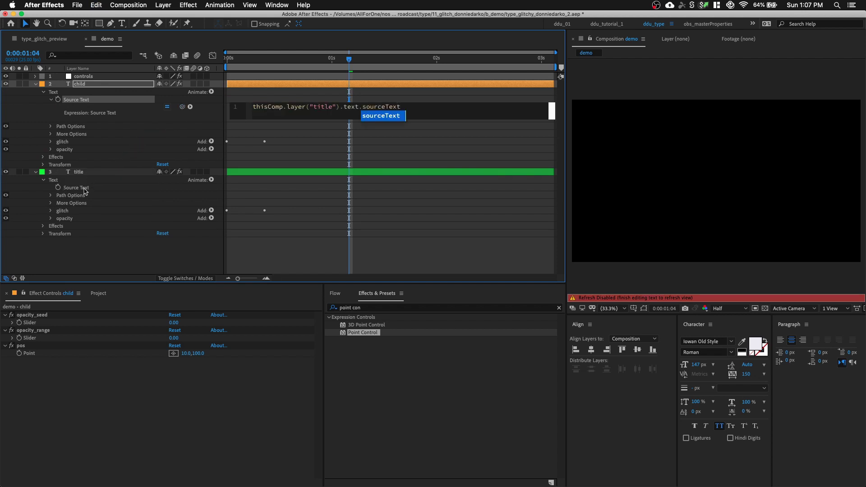
pyautogui.click(88, 172)
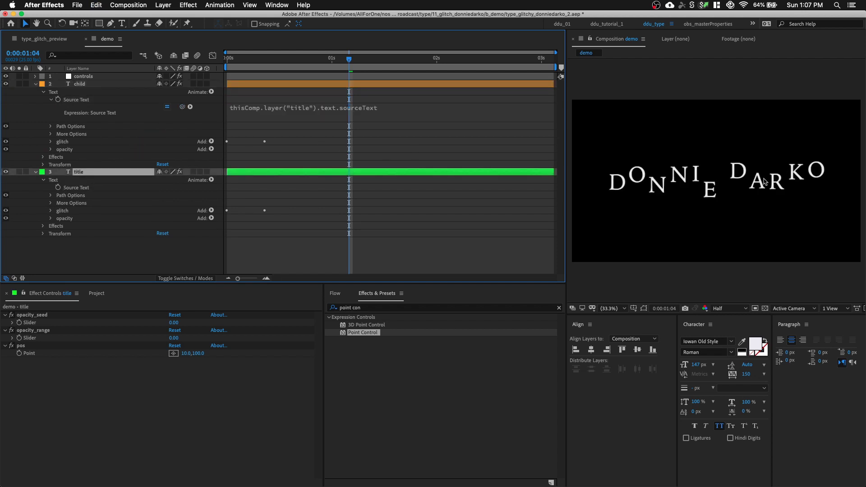
pyautogui.moveTo(702, 185); pyautogui.dragTo(702, 140)
pyautogui.click(596, 157)
# Step: Replace the title's DONNIE DARKO text with NOSLEEPCREATIVE in the viewer
pyautogui.click(716, 171)
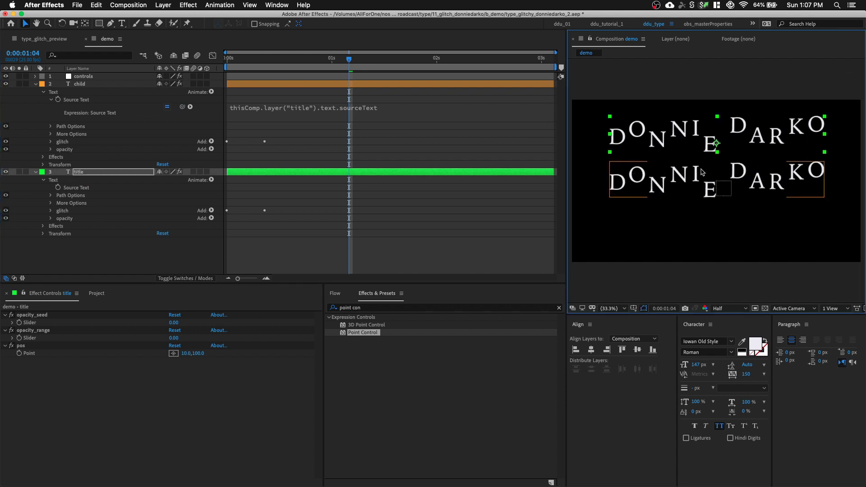
pyautogui.doubleClick(89, 171)
pyautogui.write('N')
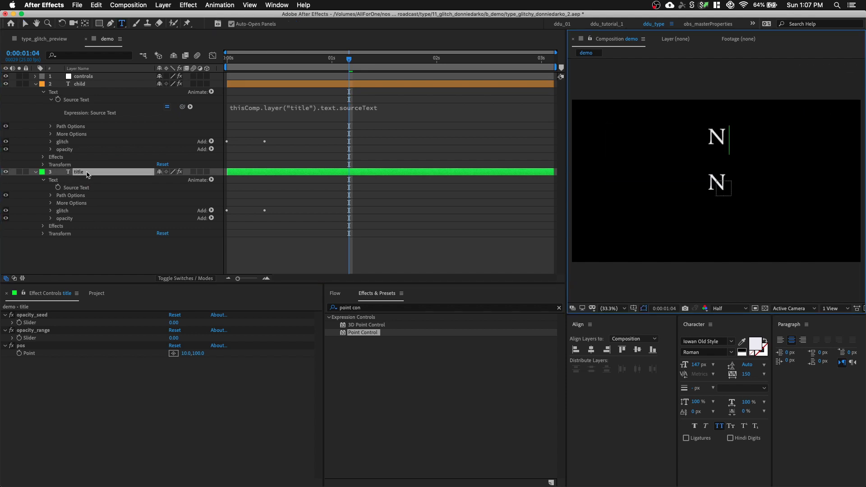
pyautogui.write('OSLEEPCREATIVE')
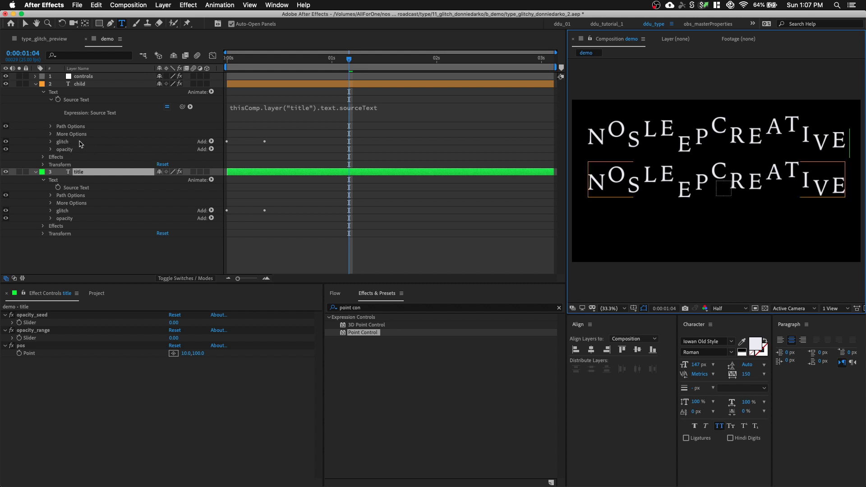
# Step: Link the child's glitch Wiggly Selector Random Seed to the controls seed slider plus index*67
pyautogui.click(81, 142)
pyautogui.click(51, 142)
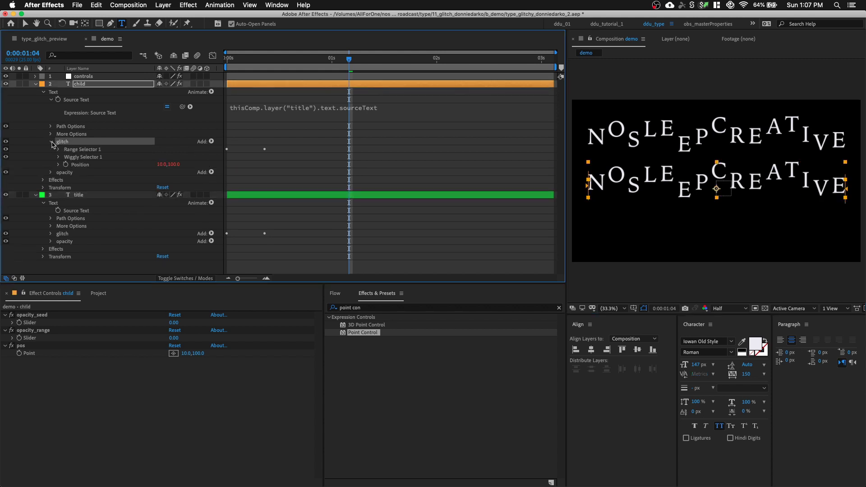
pyautogui.click(57, 150)
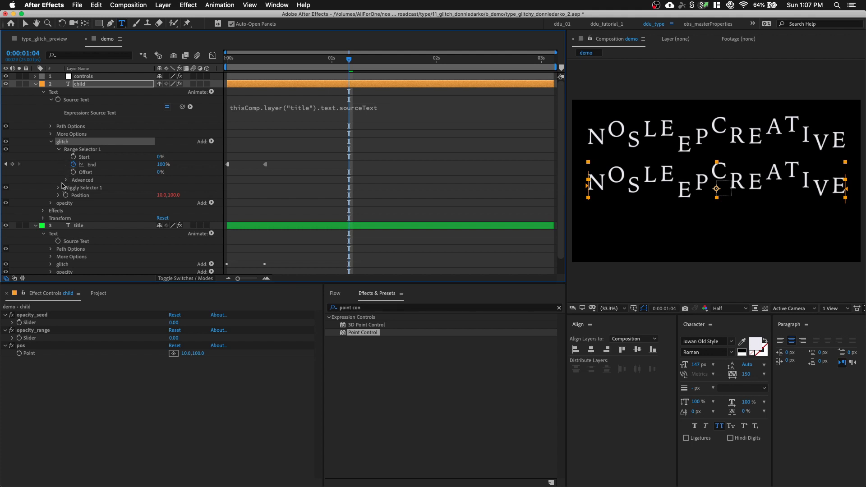
pyautogui.click(59, 188)
pyautogui.scroll(-3, 106, 158)
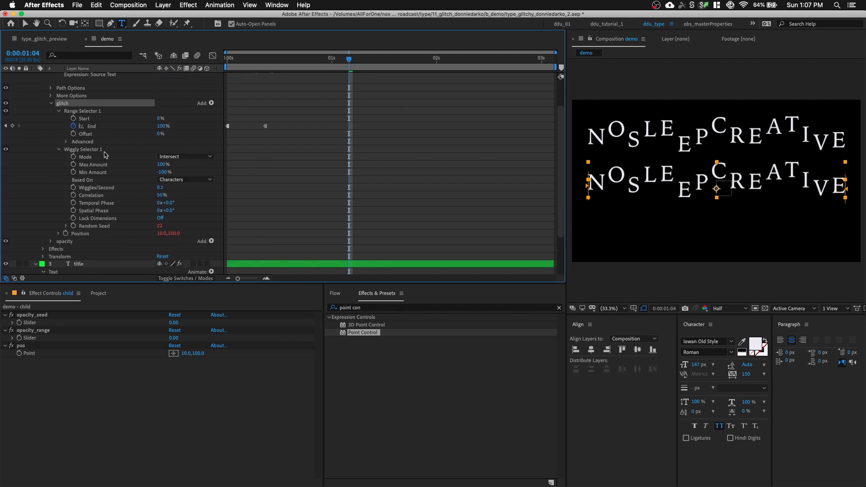
pyautogui.keyDown('alt'); pyautogui.click(73, 226); pyautogui.keyUp('alt')
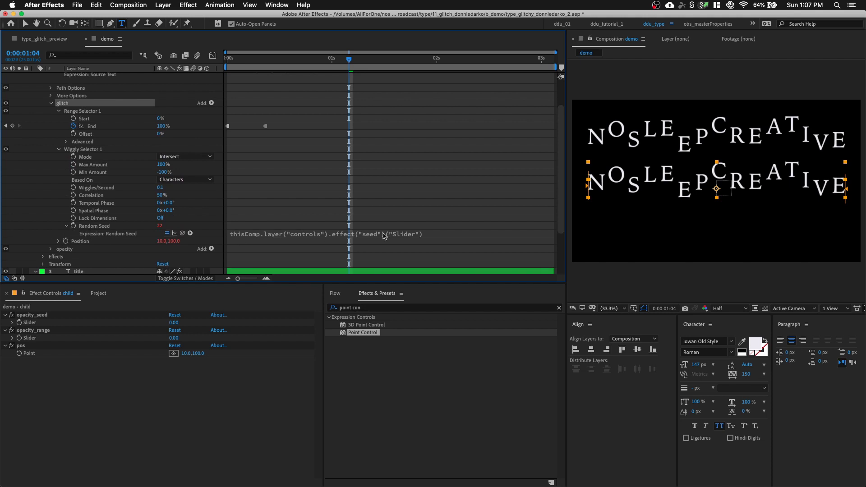
pyautogui.write('thisComp.layer("controls").effect("seed")("Slider")')
pyautogui.write('+index*')
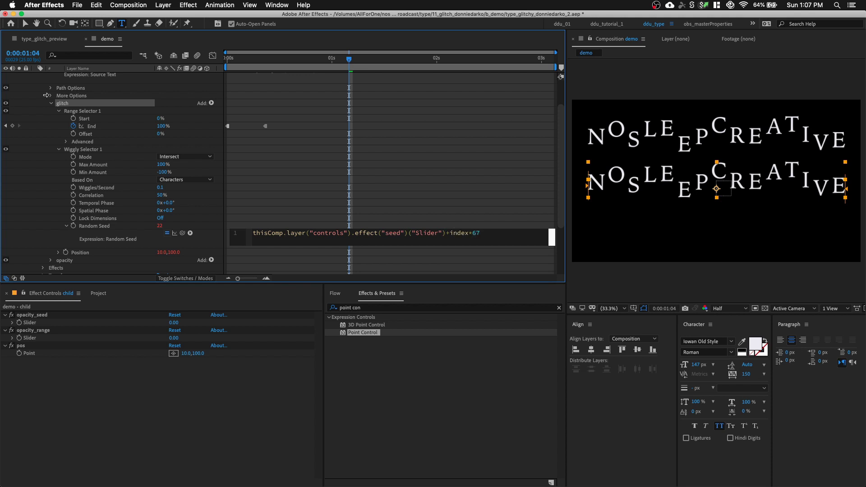
pyautogui.click(26, 23)
pyautogui.scroll(3, 239, 176)
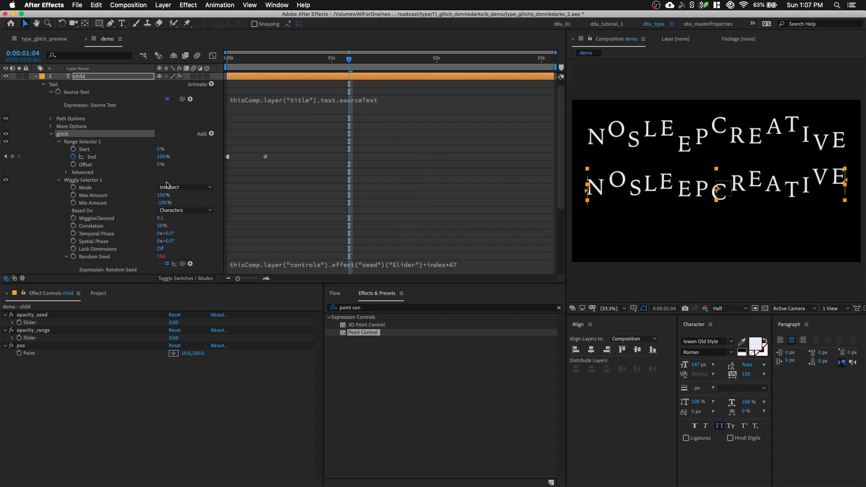
# Step: Set the title layer's pos Point to 0,0
pyautogui.click(51, 135)
pyautogui.click(82, 172)
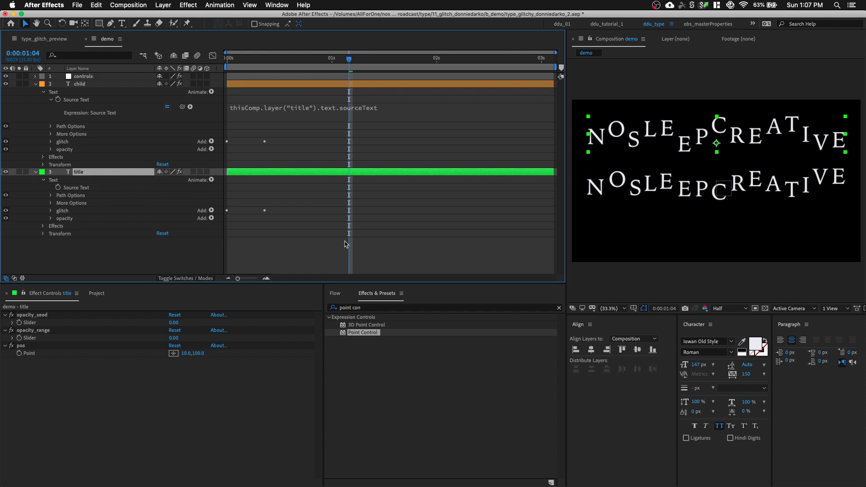
pyautogui.click(187, 353)
pyautogui.write('0')
pyautogui.press('Tab')
pyautogui.write('0')
pyautogui.press('Return')
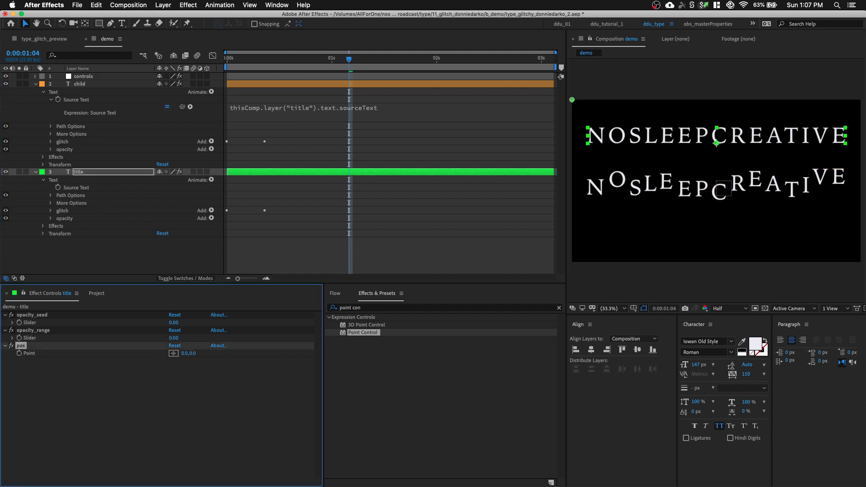
# Step: Retype the title as DONNIE DARKO, move the child copy up, and duplicate it
pyautogui.doubleClick(114, 174)
pyautogui.write('DONNIE DARKO')
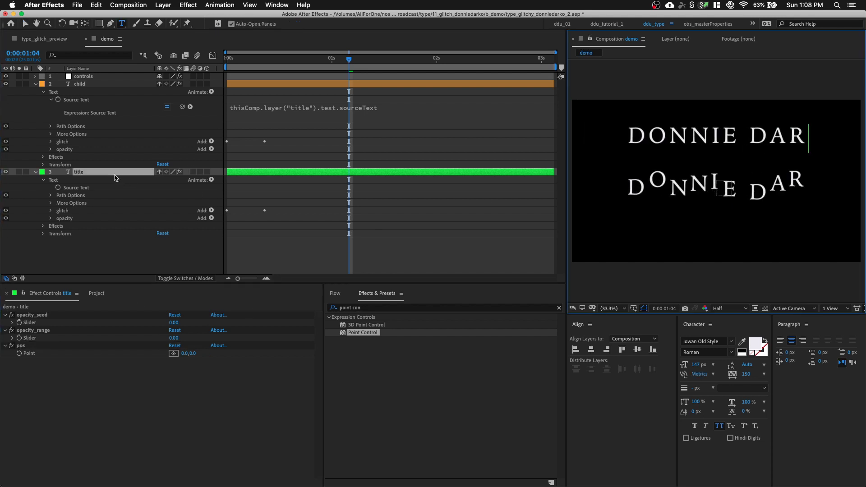
pyautogui.click(25, 23)
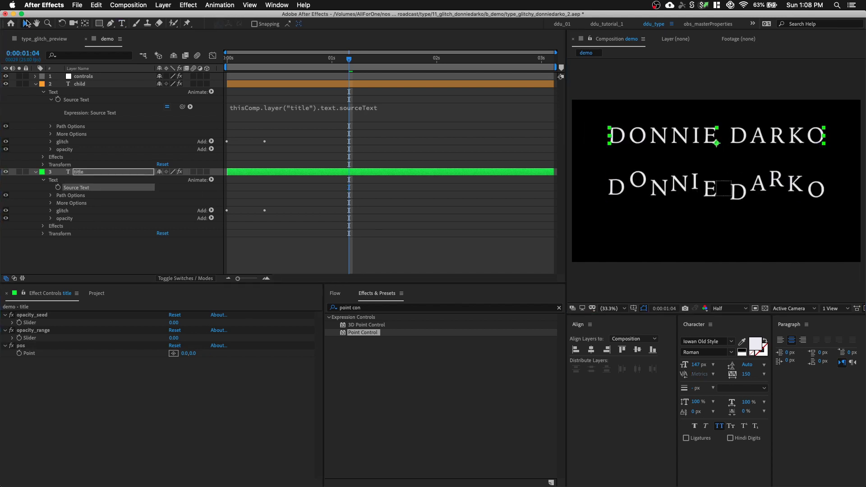
pyautogui.moveTo(713, 189); pyautogui.dragTo(649, 151)
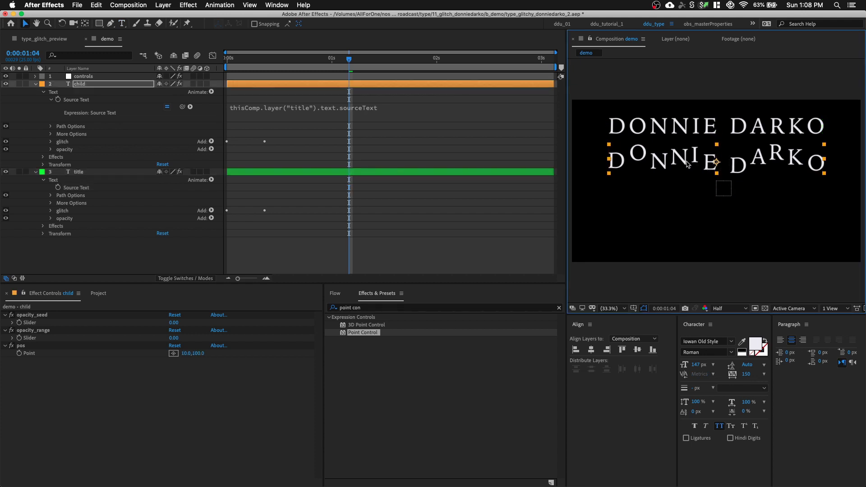
pyautogui.press('cmd+d')
# Step: Move the duplicate down to a third line and set its pos Point to 150,200
pyautogui.moveTo(695, 165); pyautogui.dragTo(694, 203)
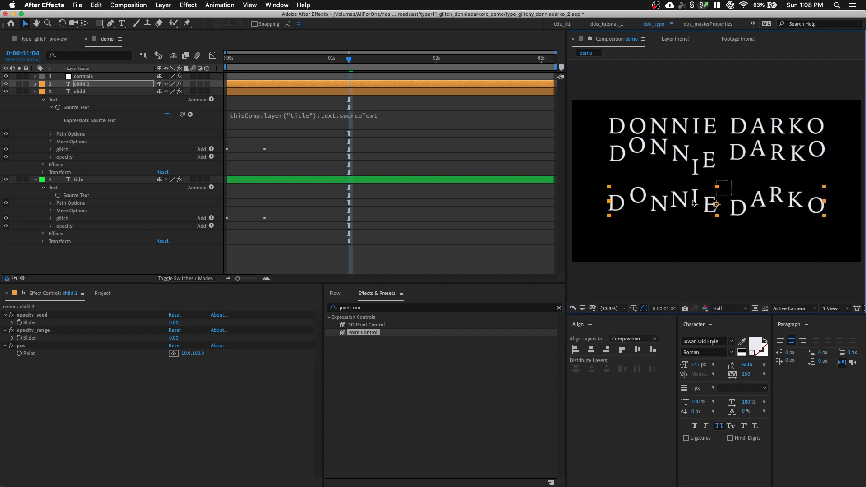
pyautogui.click(36, 92)
pyautogui.moveTo(184, 354); pyautogui.dragTo(183, 357)
pyautogui.click(183, 355)
pyautogui.write('3')
pyautogui.press('Return')
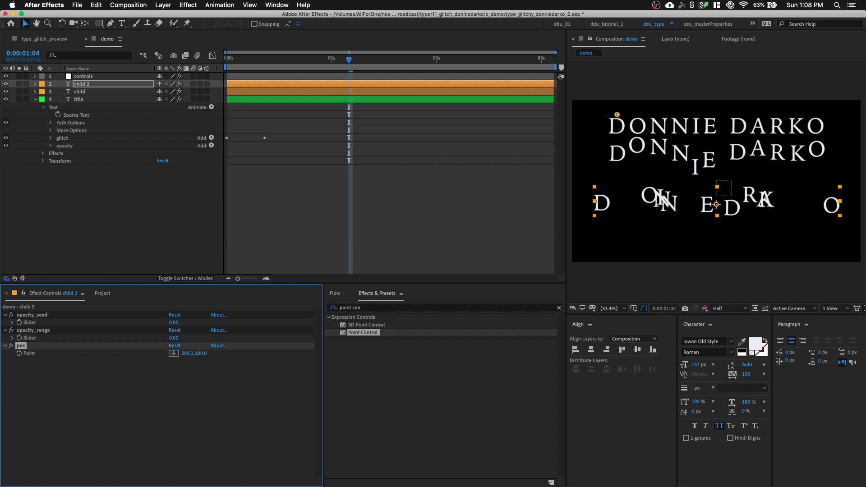
pyautogui.moveTo(203, 354); pyautogui.dragTo(251, 356)
pyautogui.click(204, 354)
pyautogui.write('200')
pyautogui.press('Return')
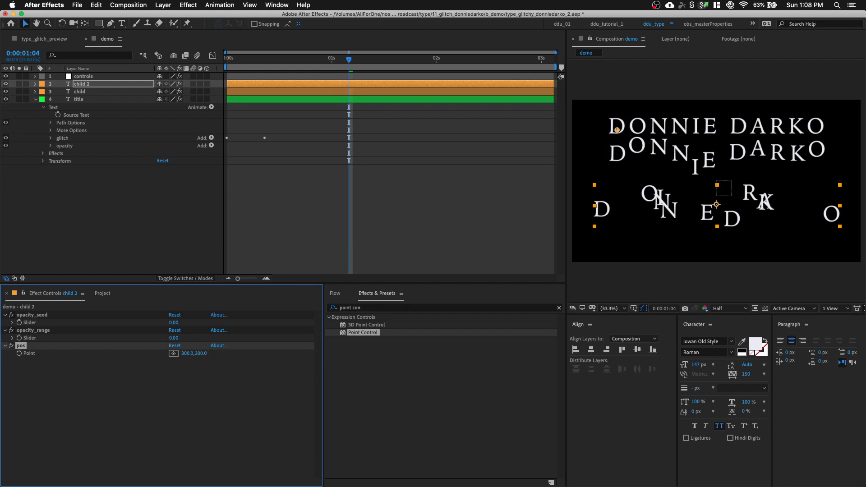
pyautogui.click(193, 354)
pyautogui.write('150')
pyautogui.press('Return')
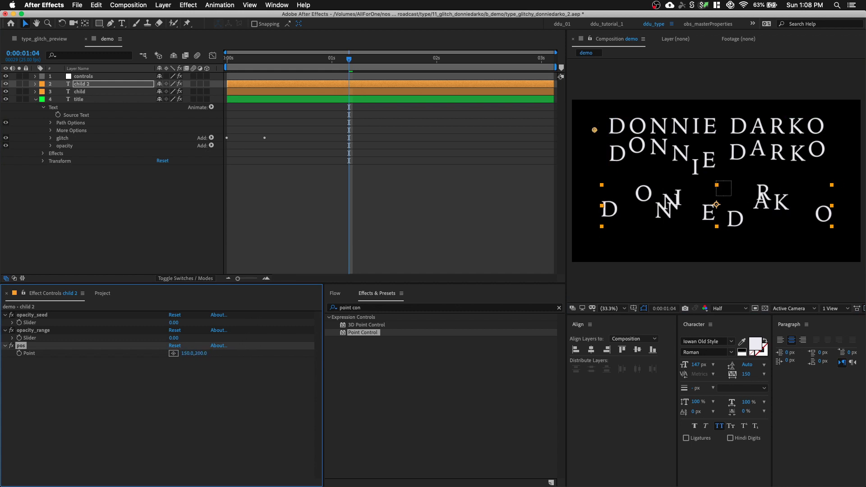
# Step: Set child 2's opacity_range to 20 so some letters fade out
pyautogui.click(179, 338)
pyautogui.moveTo(179, 338); pyautogui.dragTo(186, 338)
pyautogui.click(186, 338)
pyautogui.write('20')
pyautogui.press('Return')
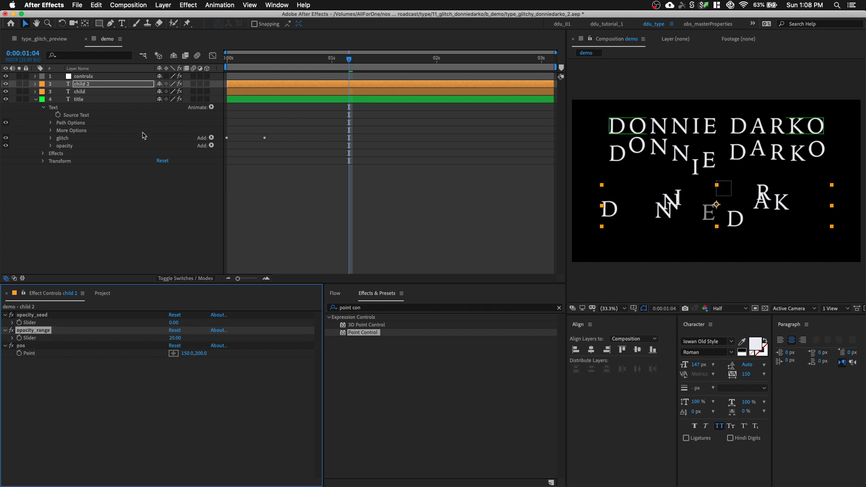
# Step: Duplicate child 2, move the copy near the bottom, and rename it child_slice
pyautogui.click(36, 99)
pyautogui.click(104, 84)
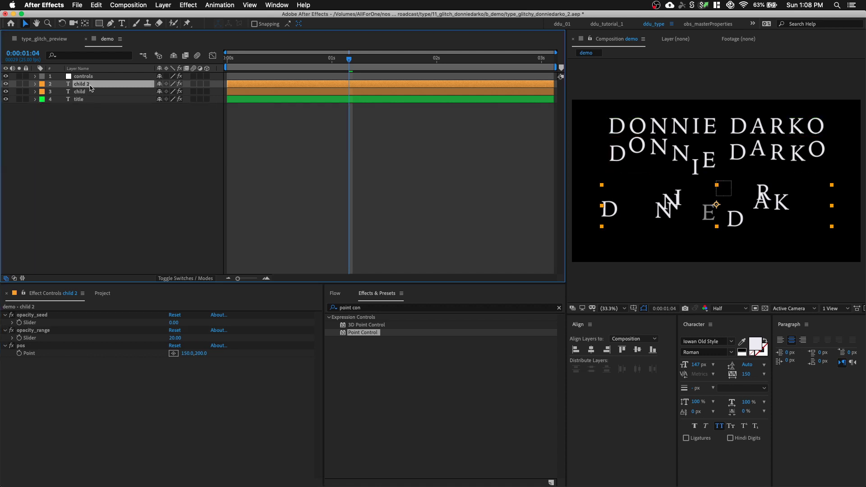
pyautogui.hotkey('ctrl', 'd')
pyautogui.moveTo(704, 203); pyautogui.dragTo(719, 224)
pyautogui.click(728, 184)
pyautogui.click(95, 85)
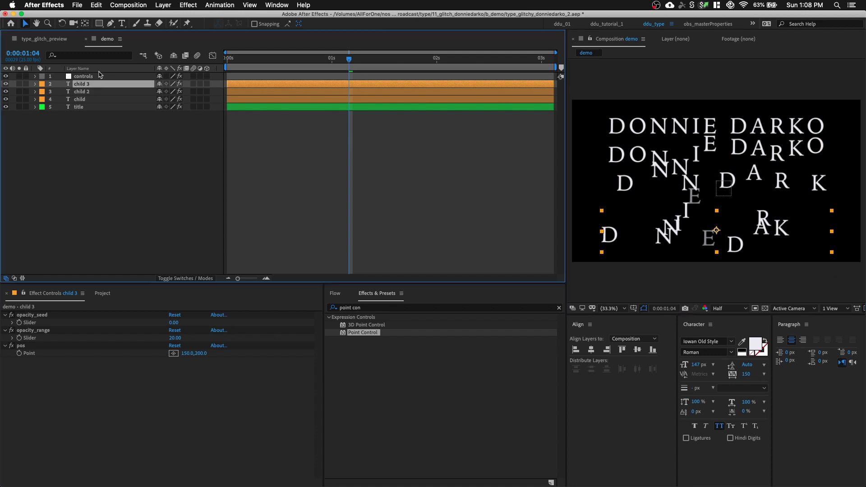
pyautogui.press('Return')
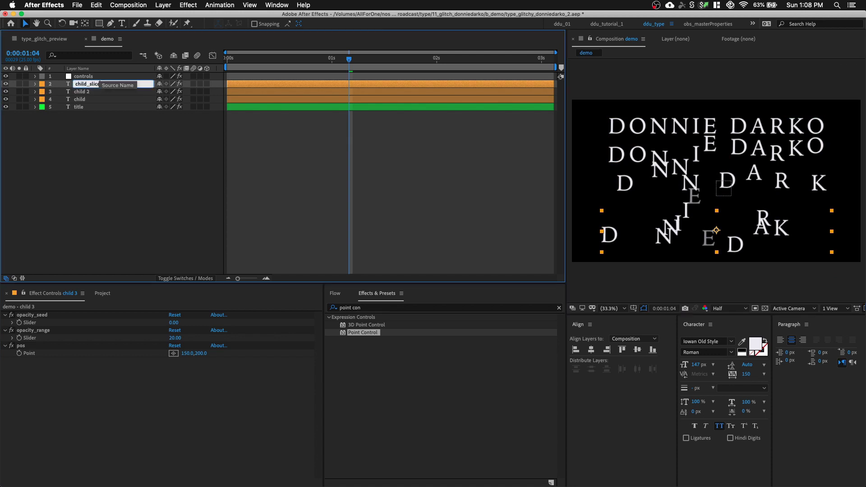
pyautogui.press('Return')
# Step: Give child_slice opacity_range 0 and pos Point 30,50
pyautogui.click(175, 338)
pyautogui.write('0')
pyautogui.press('Return')
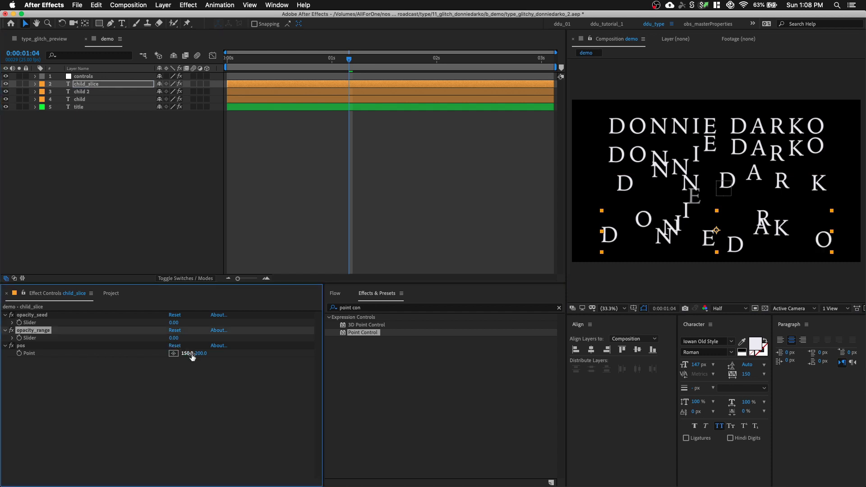
pyautogui.click(185, 353)
pyautogui.write('30')
pyautogui.press('Tab')
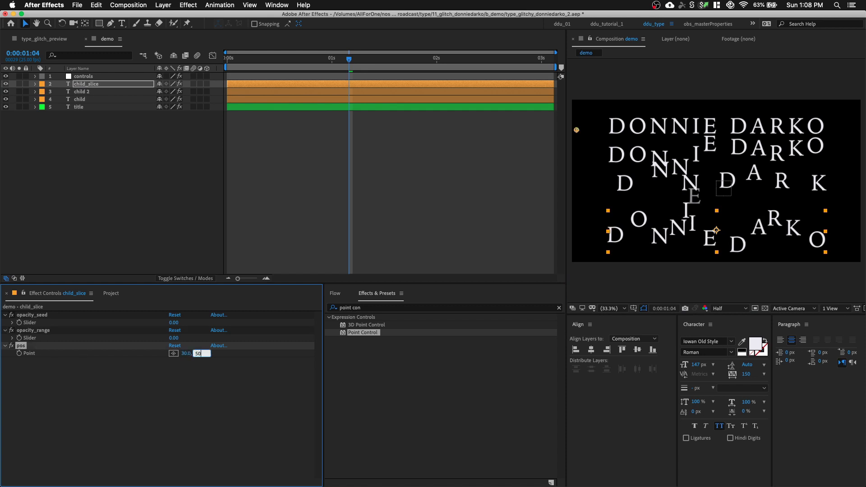
pyautogui.press('Return')
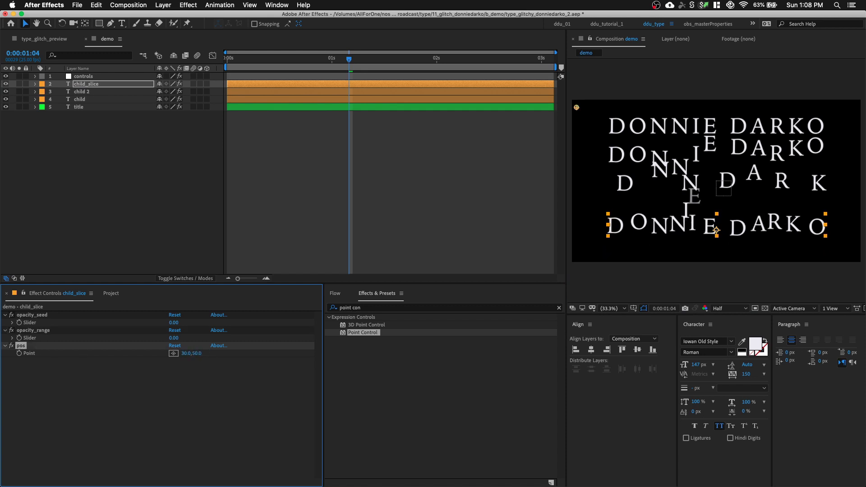
# Step: Mask the bottom line with a rectangle, then duplicate it as child_slice 2 with the mask inverted
pyautogui.click(99, 23)
pyautogui.moveTo(602, 225); pyautogui.dragTo(842, 247)
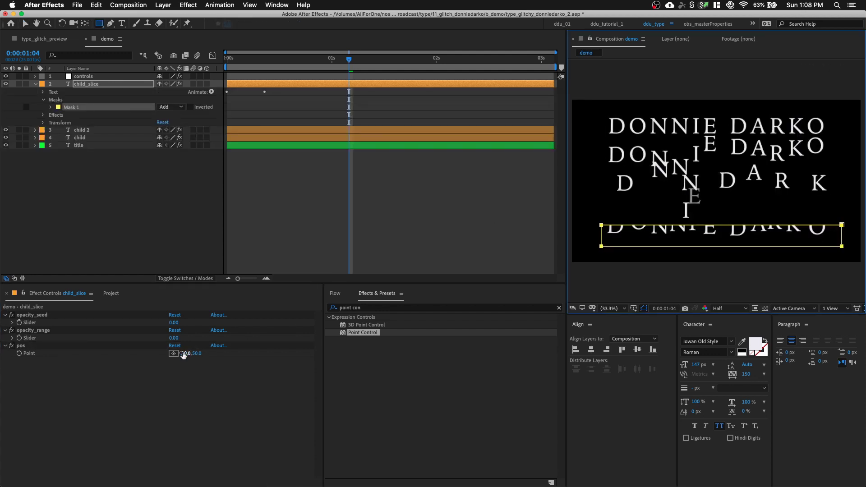
pyautogui.click(95, 87)
pyautogui.press('super+d')
pyautogui.press('m')
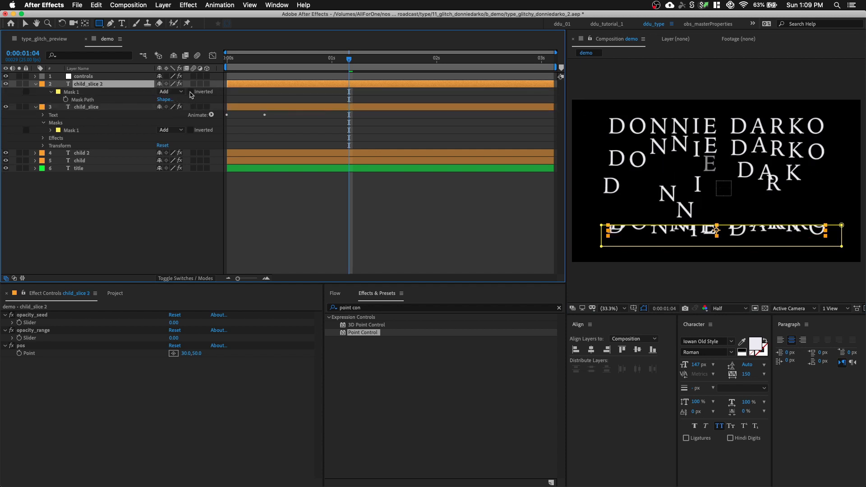
pyautogui.click(189, 92)
# Step: Deselect the layers and preview the glitch animation from the start
pyautogui.press('v')
pyautogui.click(121, 215)
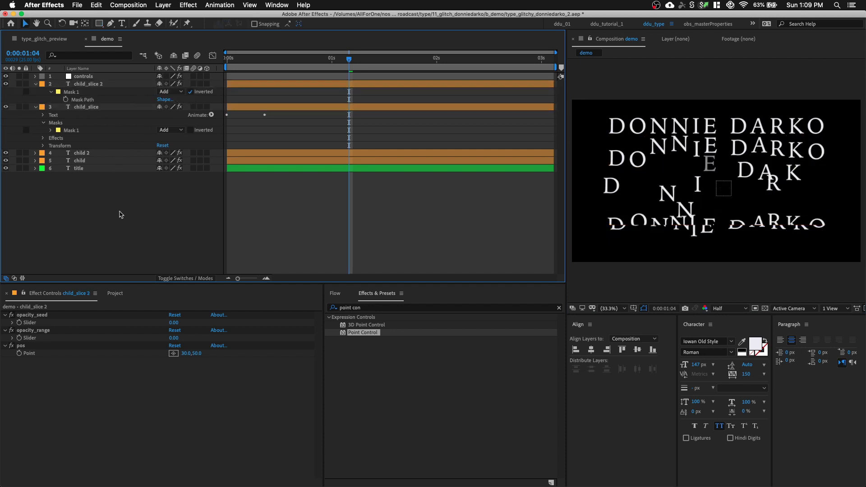
pyautogui.press('Home')
pyautogui.press('space')
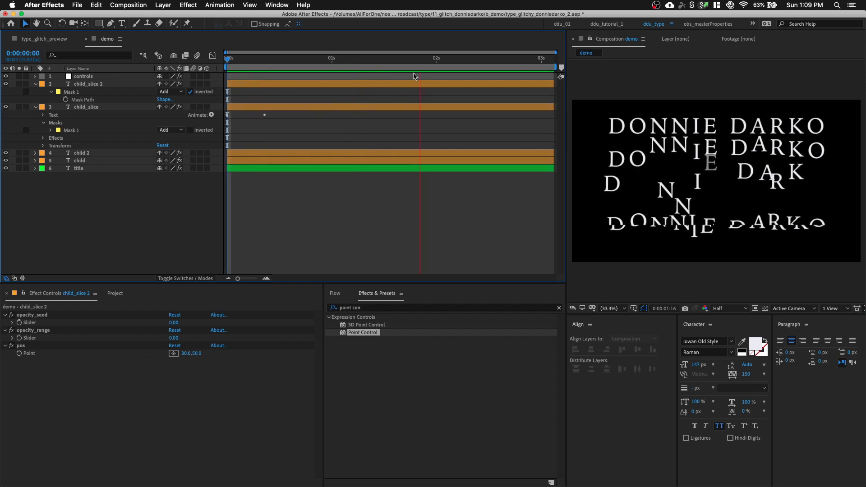
pyautogui.press('space')
# Step: Align layers 2 through 6 to the composition's vertical centre
pyautogui.moveTo(86, 203); pyautogui.dragTo(116, 91)
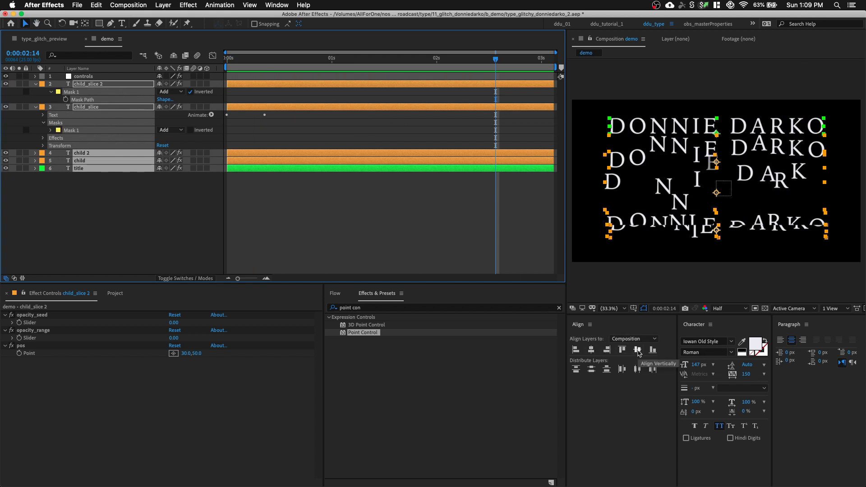
pyautogui.click(637, 350)
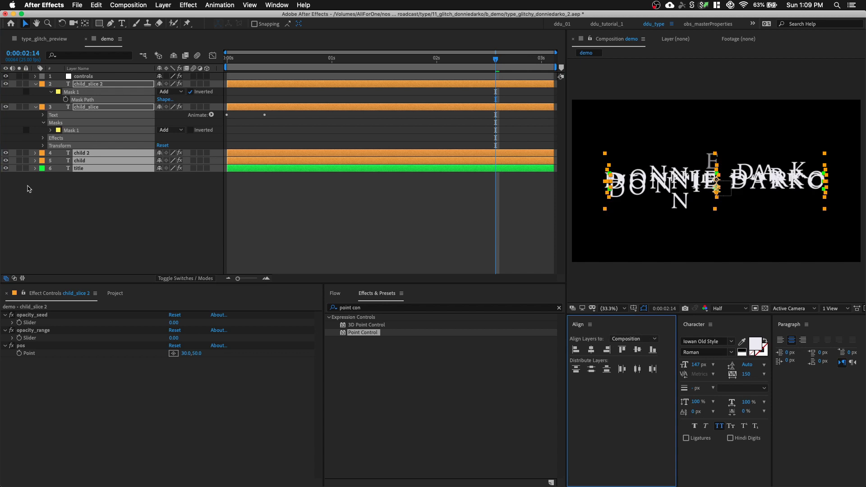
pyautogui.click(36, 107)
pyautogui.click(36, 84)
# Step: Trim all six layers' out points at 0:00:00:10
pyautogui.click(243, 188)
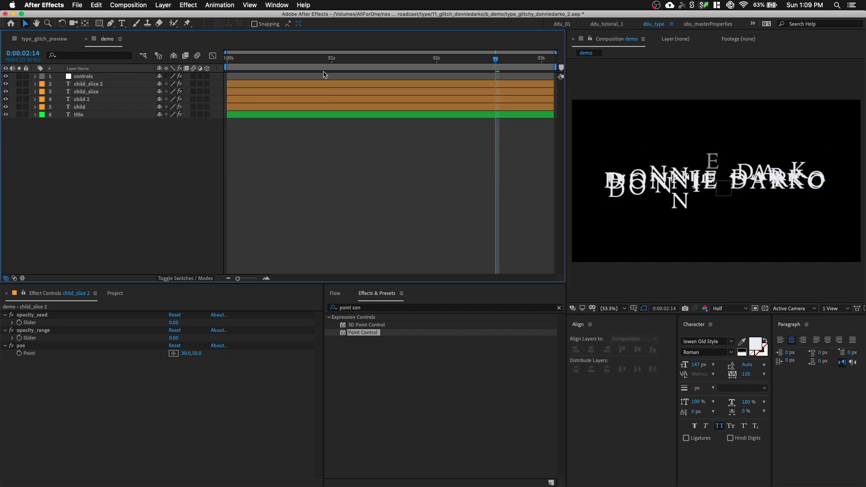
pyautogui.click(307, 58)
pyautogui.moveTo(89, 138); pyautogui.dragTo(90, 84)
pyautogui.moveTo(310, 70); pyautogui.dragTo(270, 69)
pyautogui.hotkey('alt', ']')
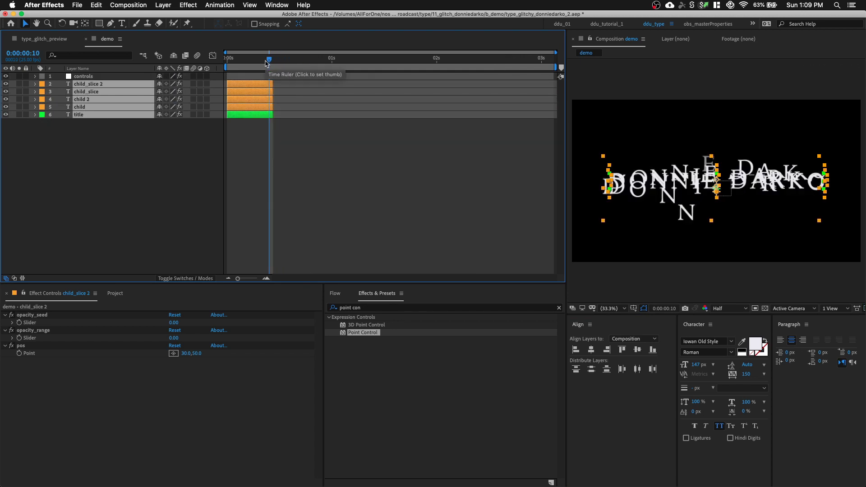
pyautogui.click(176, 168)
# Step: Stagger child, child 2 and both slice clips in sequence, extending ends so they meet
pyautogui.moveTo(245, 107); pyautogui.dragTo(414, 104)
pyautogui.click(267, 101)
pyautogui.click(238, 90)
pyautogui.click(246, 86)
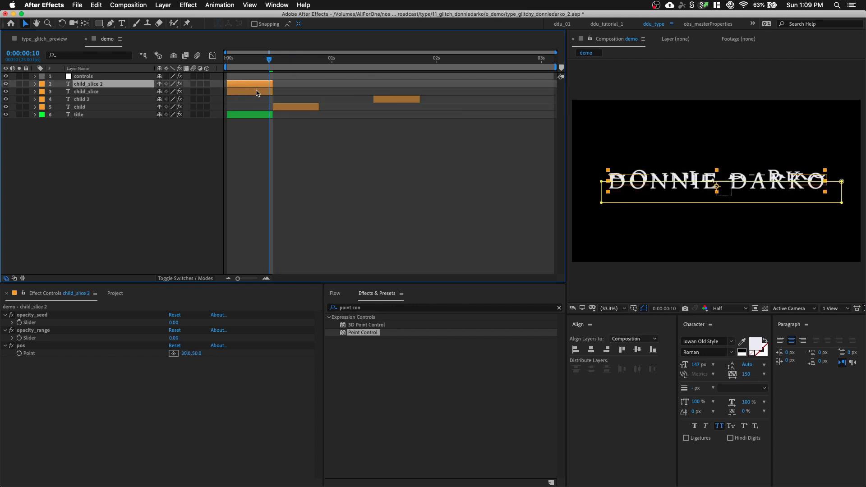
pyautogui.keyDown('shift'); pyautogui.click(257, 91); pyautogui.keyUp('shift')
pyautogui.moveTo(257, 90); pyautogui.dragTo(525, 94)
pyautogui.moveTo(420, 100); pyautogui.dragTo(488, 103)
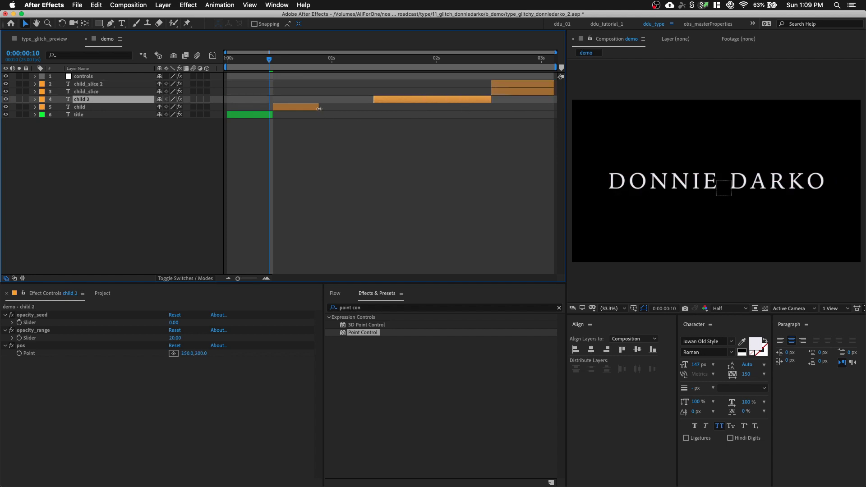
pyautogui.moveTo(319, 107); pyautogui.dragTo(380, 108)
# Step: Preview the staggered sequence, checking the child_slice layers around 0:00:02:20
pyautogui.press('space')
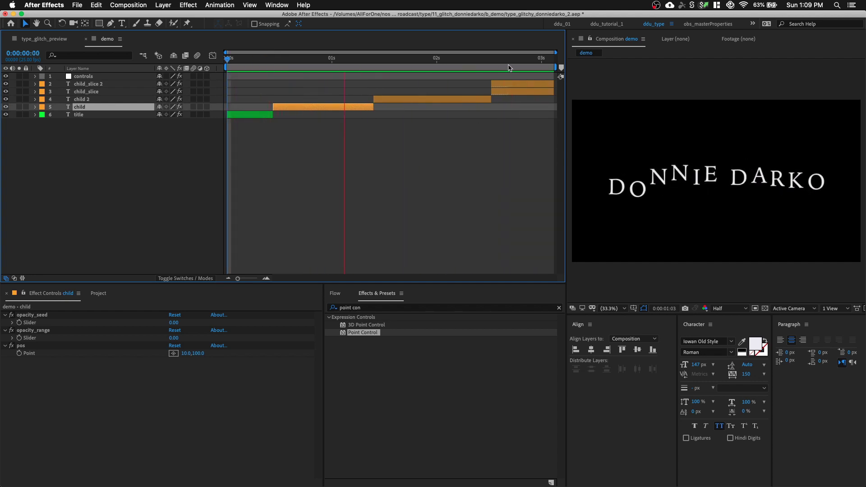
pyautogui.click(521, 58)
pyautogui.click(524, 92)
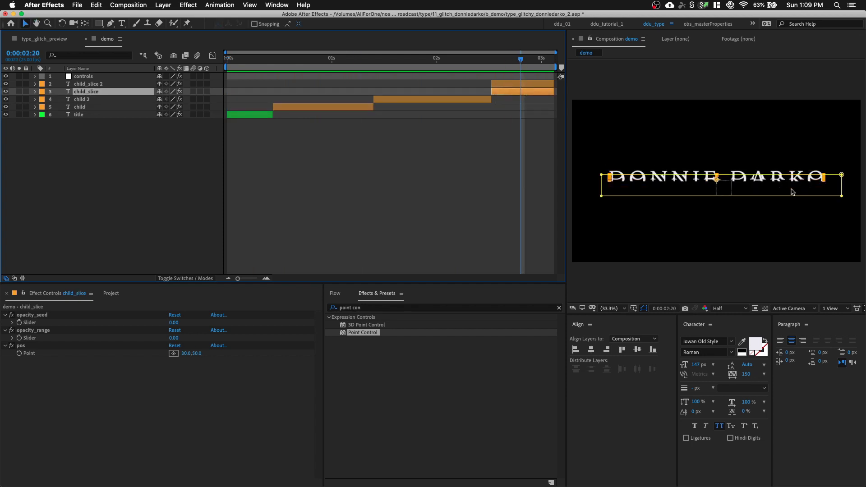
pyautogui.click(719, 184)
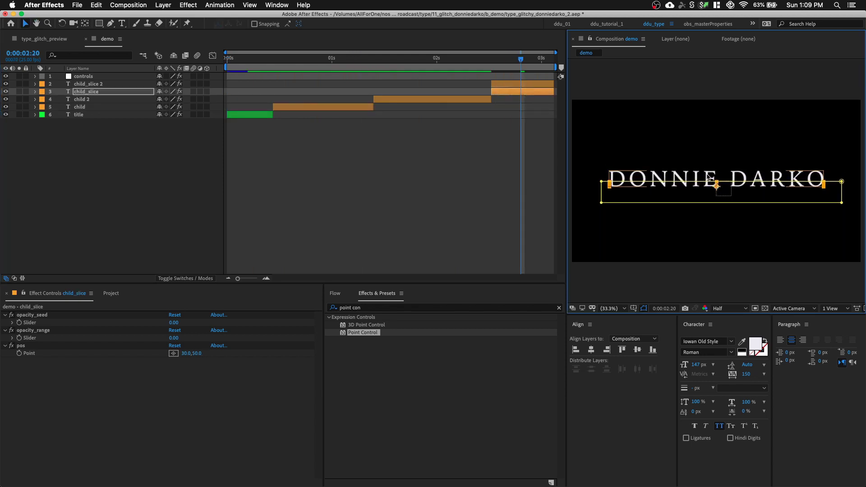
pyautogui.click(708, 178)
pyautogui.click(231, 68)
pyautogui.press('space')
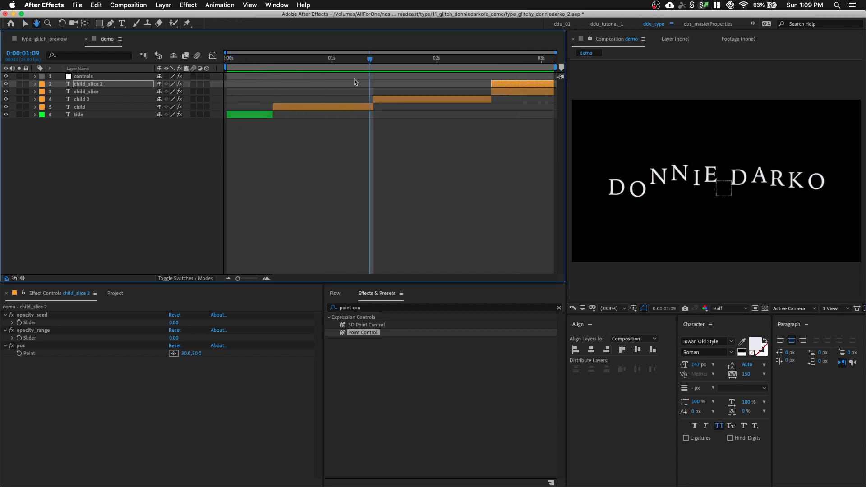
pyautogui.press('space')
pyautogui.press('space')
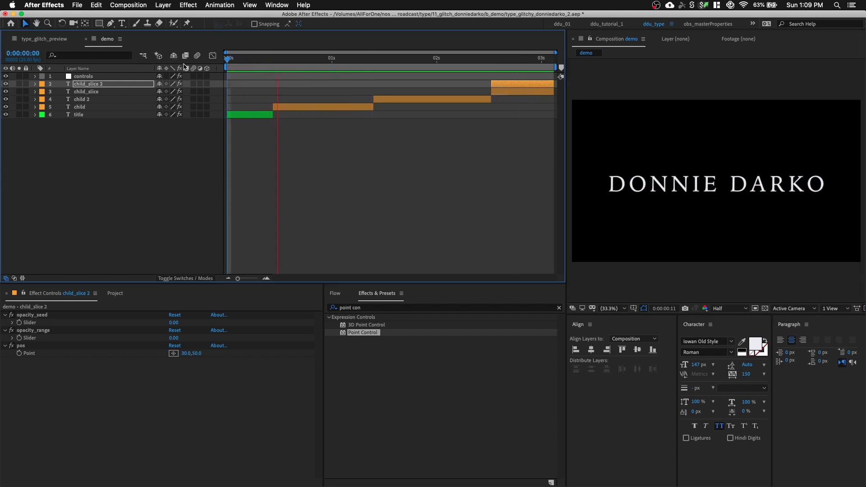
# Step: Split the child layer at 0:00:00:23 into child 3, rotated 5° with opacity_range 33
pyautogui.click(324, 67)
pyautogui.click(338, 108)
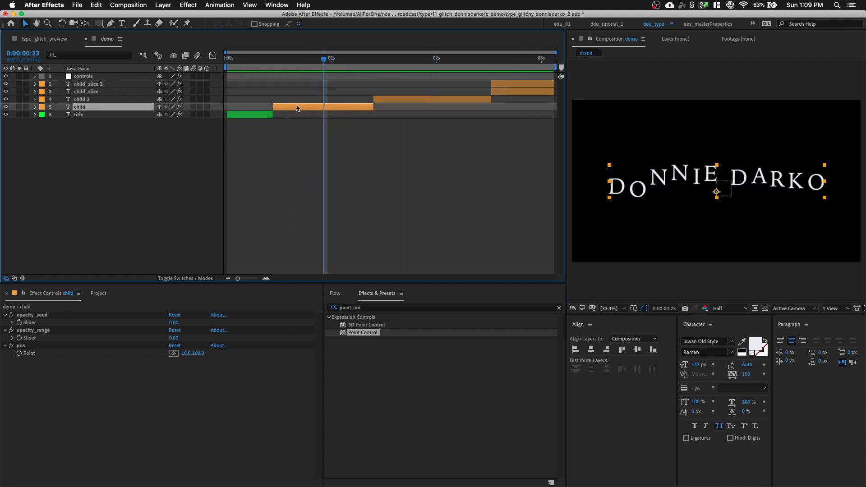
pyautogui.press('super+shift+d')
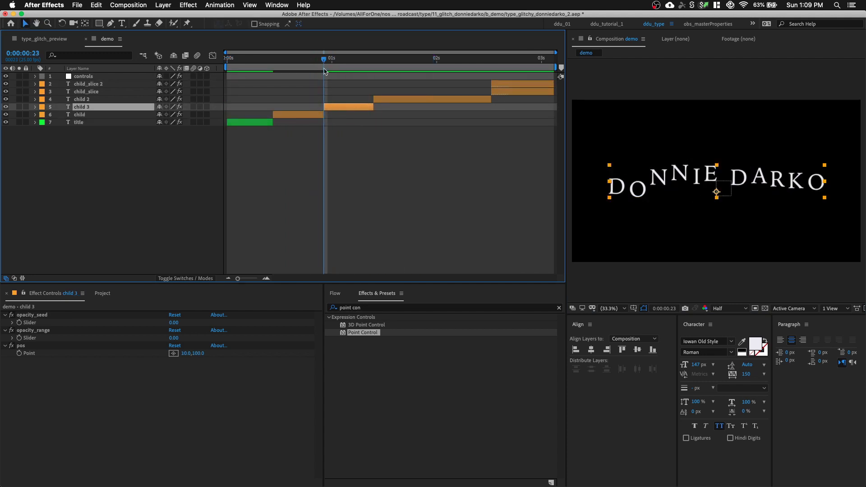
pyautogui.press('pagedown')
pyautogui.press('pagedown')
pyautogui.press('pagedown')
pyautogui.press('pagedown')
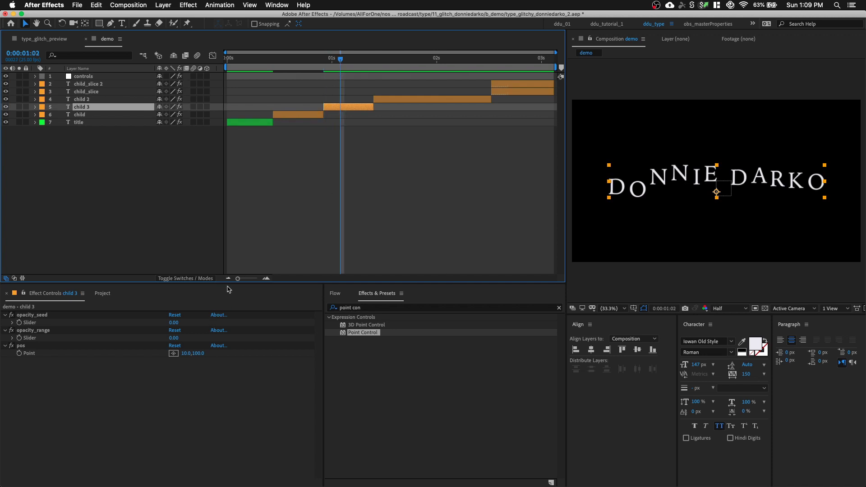
pyautogui.press('r')
pyautogui.moveTo(168, 116); pyautogui.dragTo(170, 117)
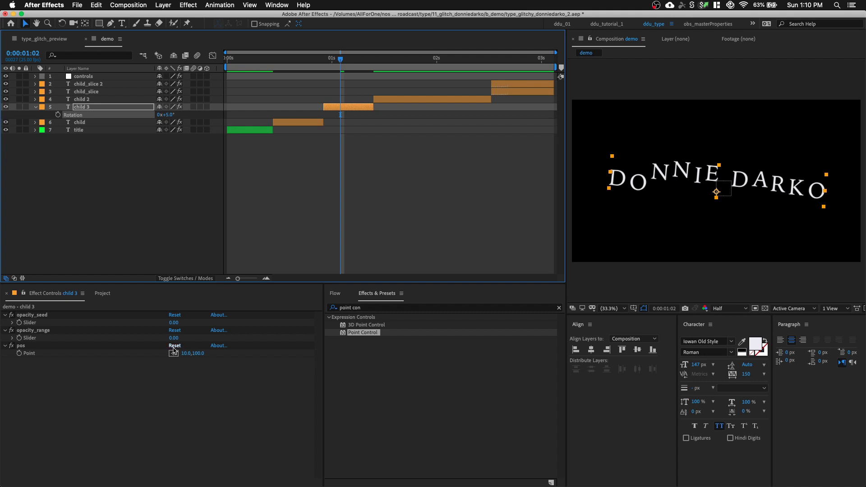
pyautogui.moveTo(174, 338); pyautogui.dragTo(190, 338)
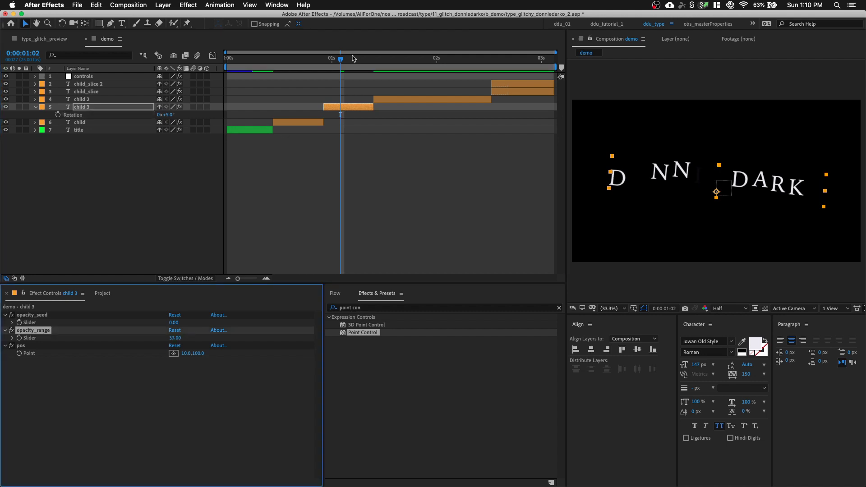
# Step: Split child 2 at 0:00:02:04 into child 4, scaled to 254% with opacity_range 19
pyautogui.moveTo(356, 61); pyautogui.dragTo(424, 61)
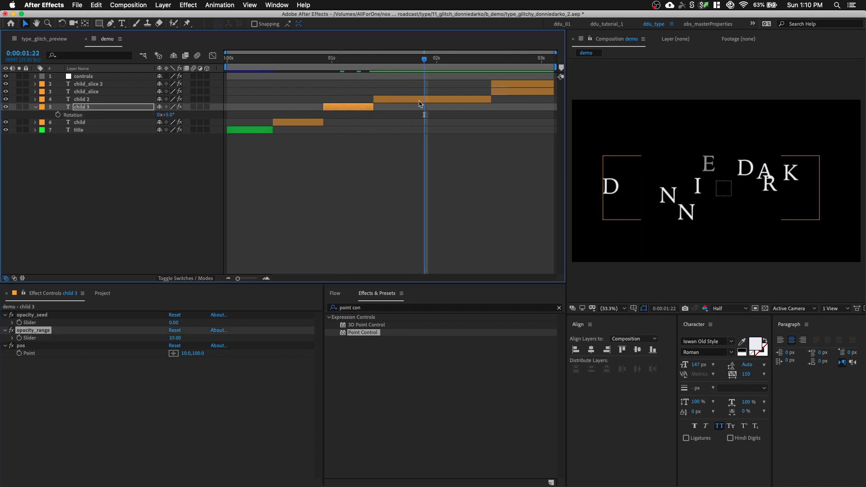
pyautogui.click(391, 100)
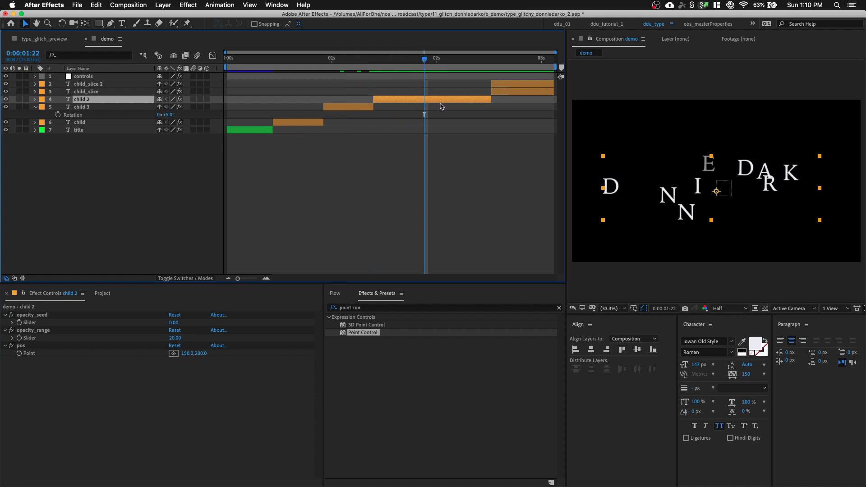
pyautogui.moveTo(455, 69)
pyautogui.mouseDown()
pyautogui.moveTo(461, 63)
pyautogui.moveTo(454, 63)
pyautogui.mouseUp()
pyautogui.press('super+shift+d')
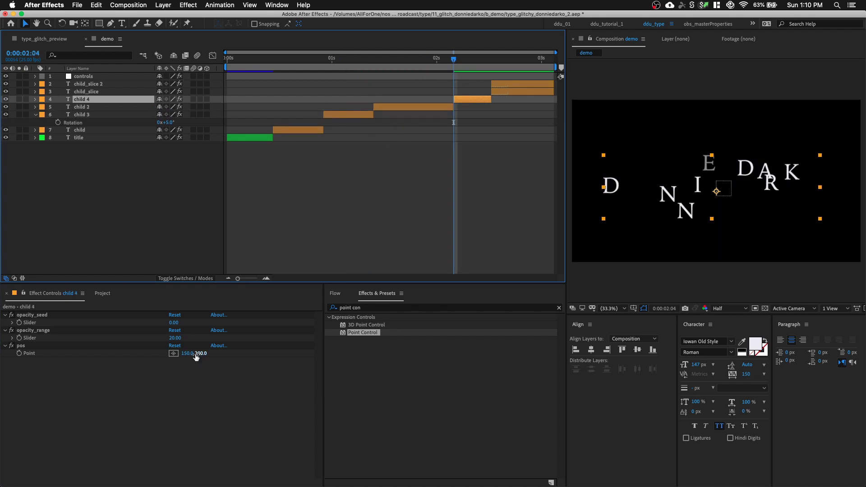
pyautogui.moveTo(176, 339); pyautogui.dragTo(185, 354)
pyautogui.press('s')
pyautogui.moveTo(177, 107); pyautogui.dragTo(216, 294)
pyautogui.moveTo(181, 339); pyautogui.dragTo(149, 338)
pyautogui.press('space')
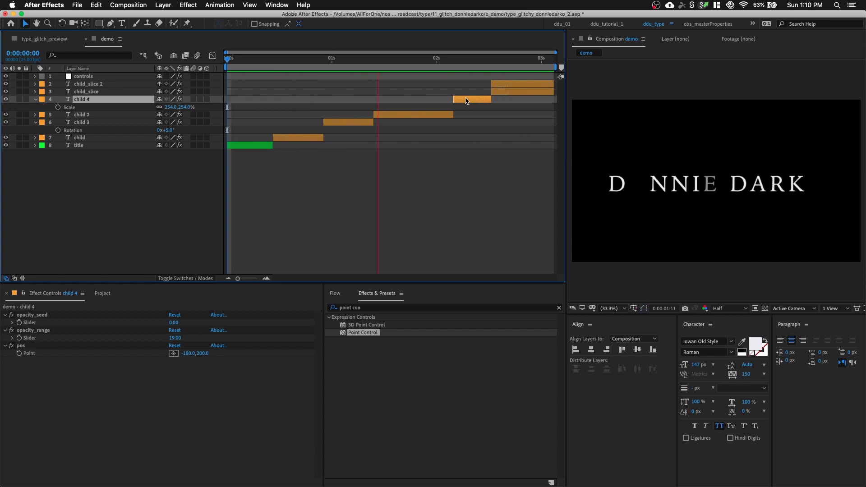
# Step: Duplicate child 4 as child 5 starting near 2.2 s
pyautogui.hotkey('ctrl', 'd')
pyautogui.moveTo(478, 100)
pyautogui.mouseDown()
pyautogui.moveTo(503, 102)
pyautogui.moveTo(479, 107)
pyautogui.mouseUp()
pyautogui.click(483, 99)
pyautogui.press('space')
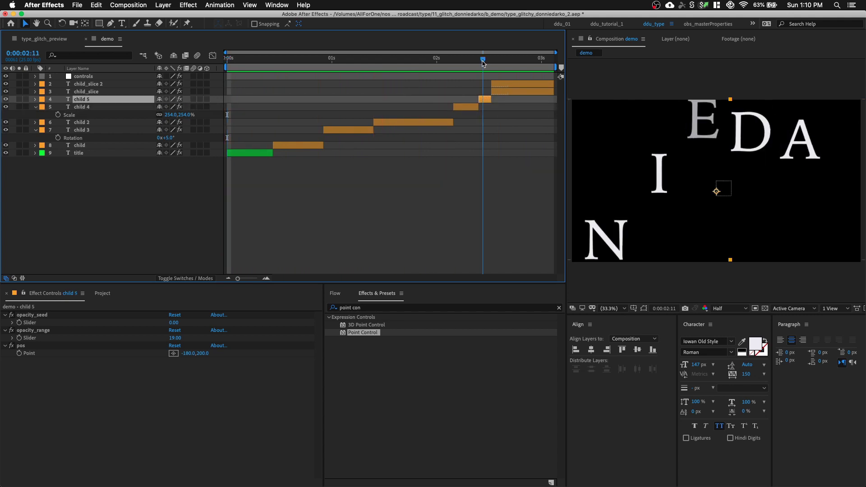
# Step: Give child 5 pos Point 0,0, opacity_range 0 and Scale 100%
pyautogui.click(183, 352)
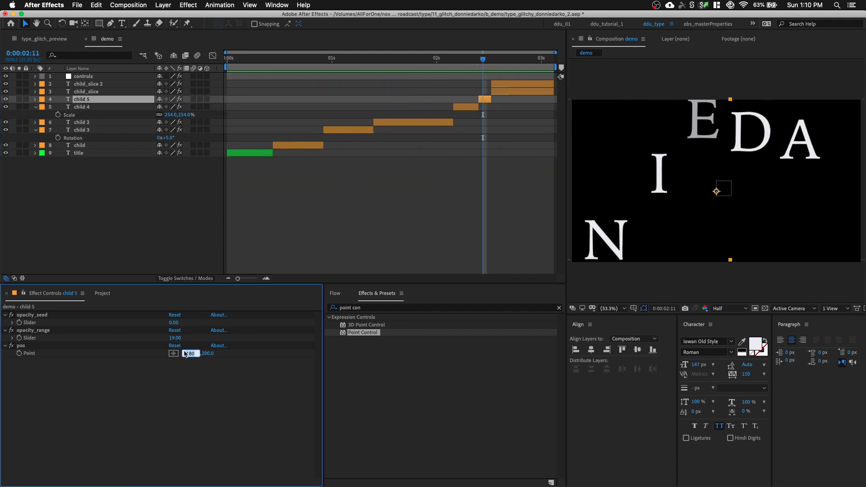
pyautogui.write('0')
pyautogui.press('Return')
pyautogui.press('Return')
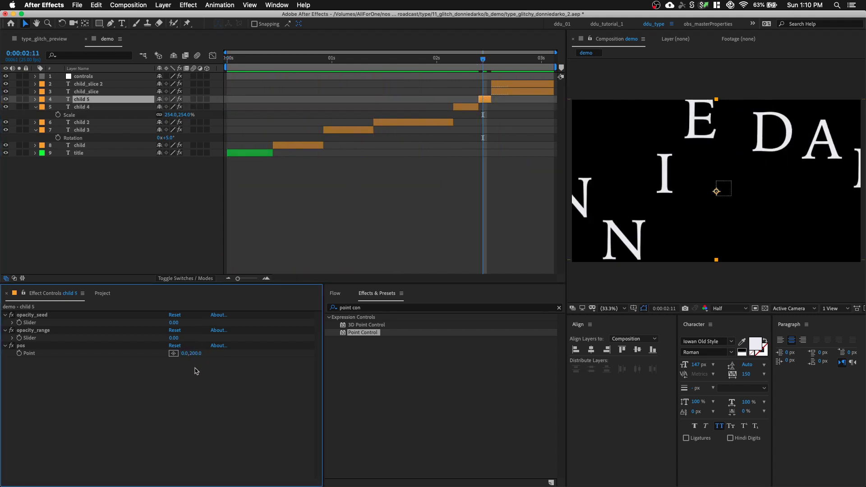
pyautogui.press('s')
pyautogui.click(172, 107)
pyautogui.write('100')
pyautogui.press('Return')
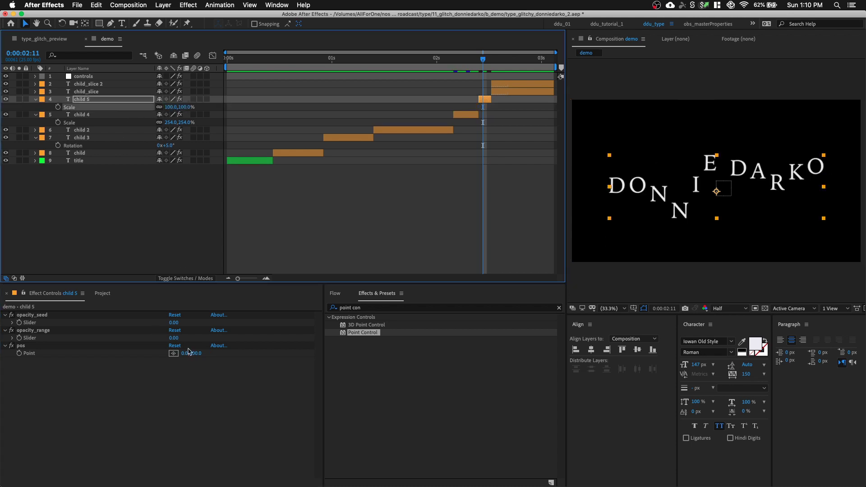
pyautogui.write('0')
pyautogui.click(208, 392)
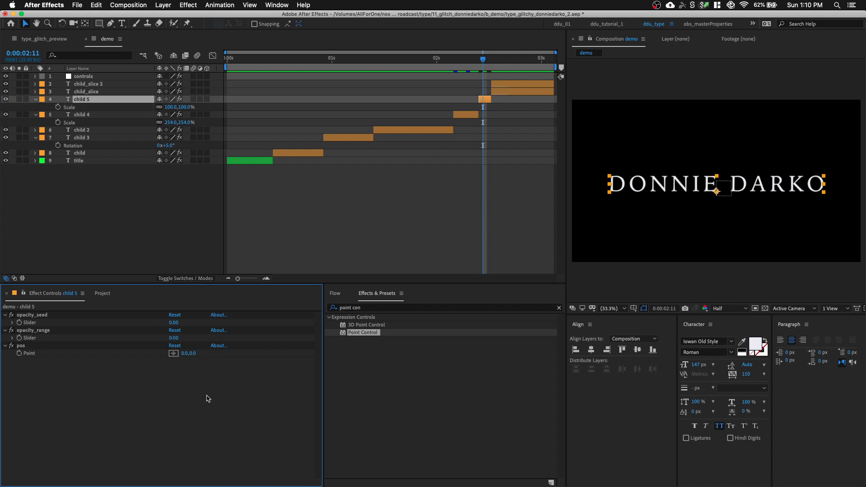
pyautogui.click(352, 69)
pyautogui.press('Home')
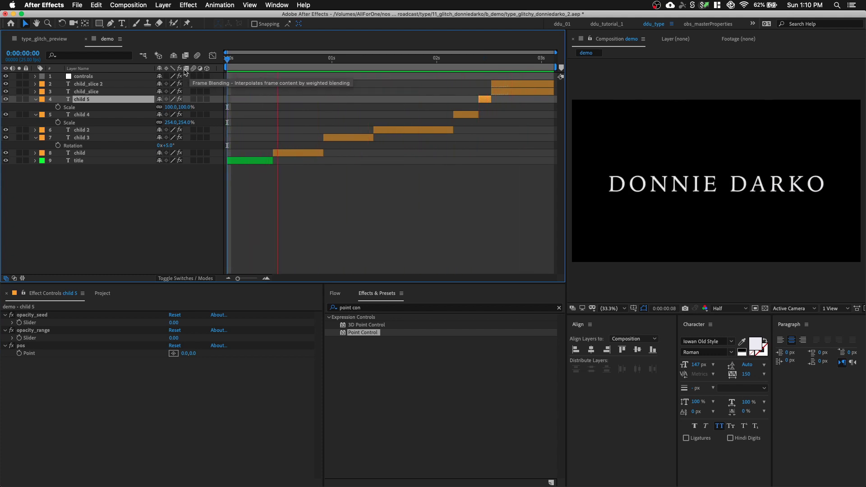
# Step: Scrub the controls layer's seed slider from 22 up to 62
pyautogui.click(129, 77)
pyautogui.moveTo(180, 325); pyautogui.dragTo(188, 326)
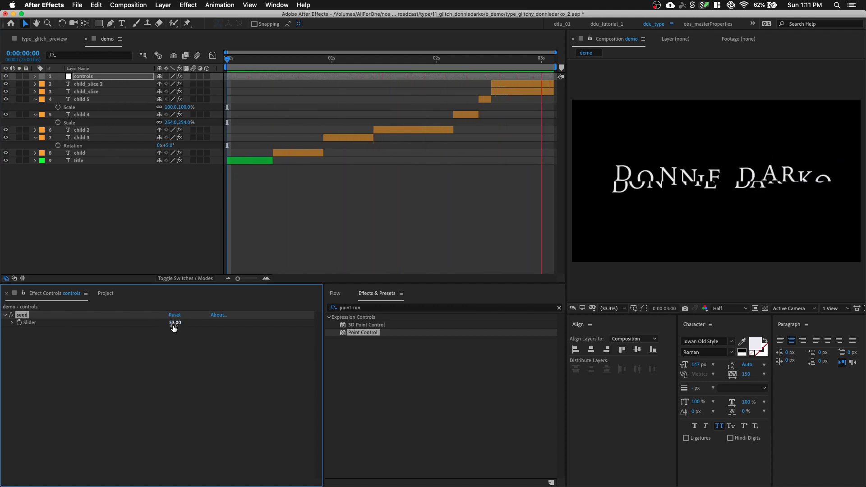
pyautogui.moveTo(175, 324); pyautogui.dragTo(178, 328)
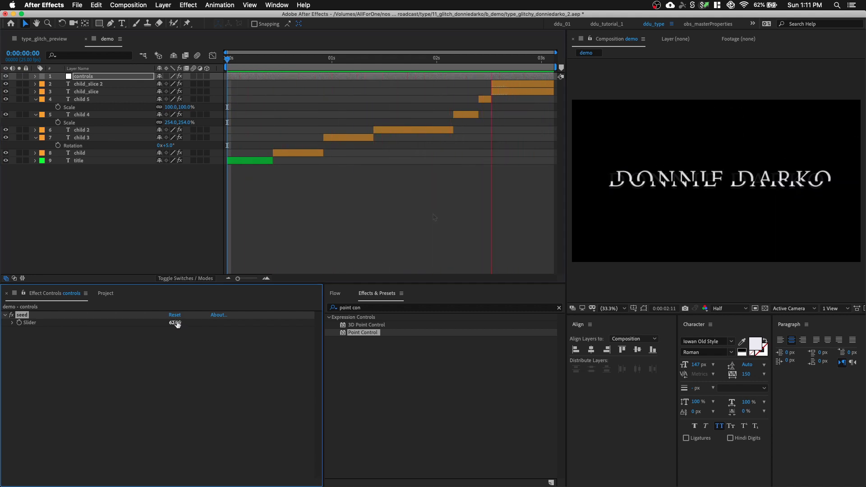
pyautogui.click(434, 217)
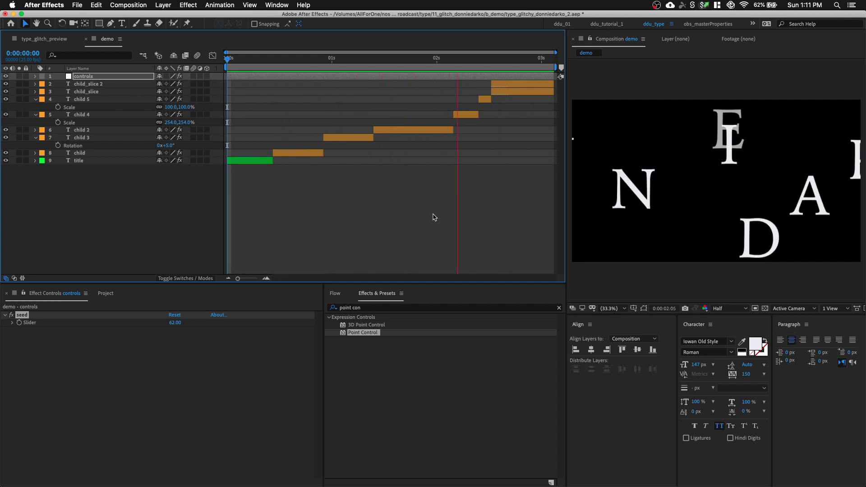